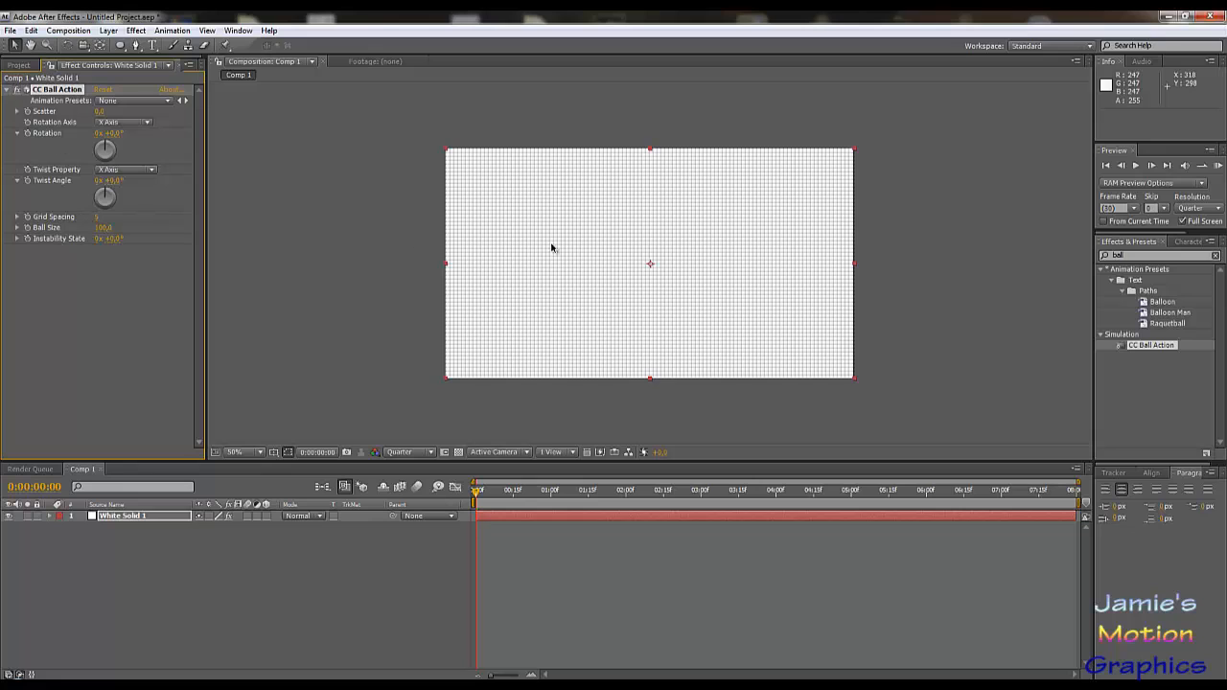
Set CC Ball Action's ball size to 50 and grid spacing to 19 on White Solid 1.
click(100, 230)
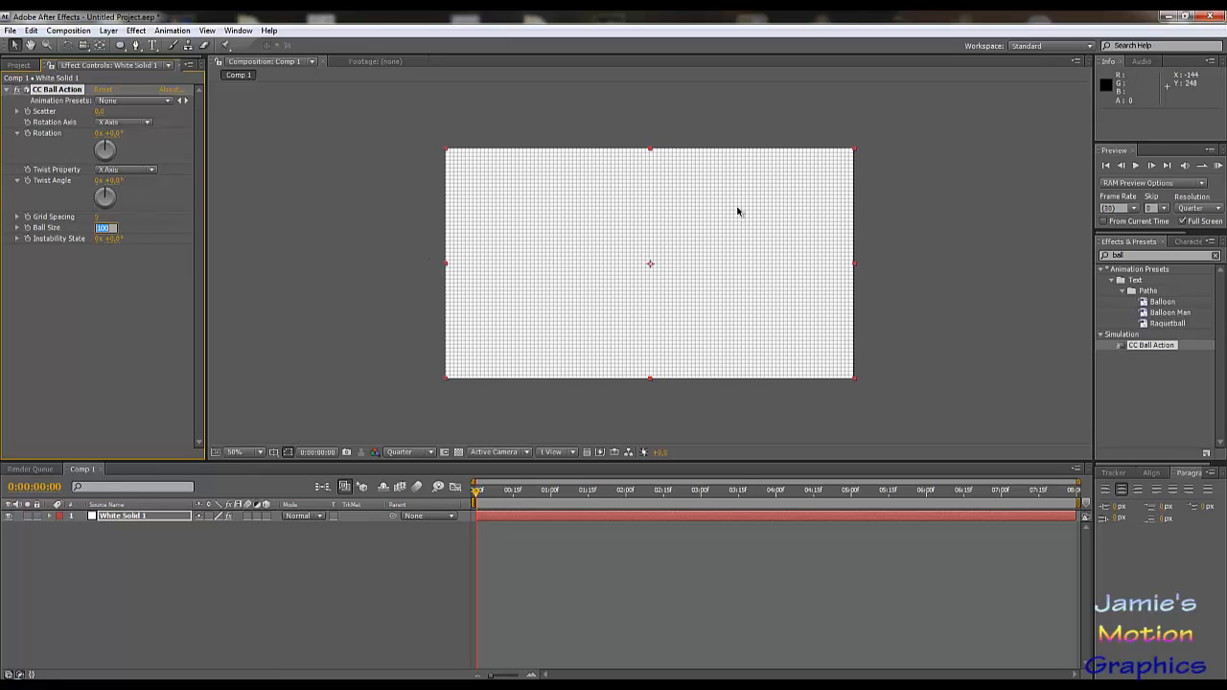
text(50)
key(Return)
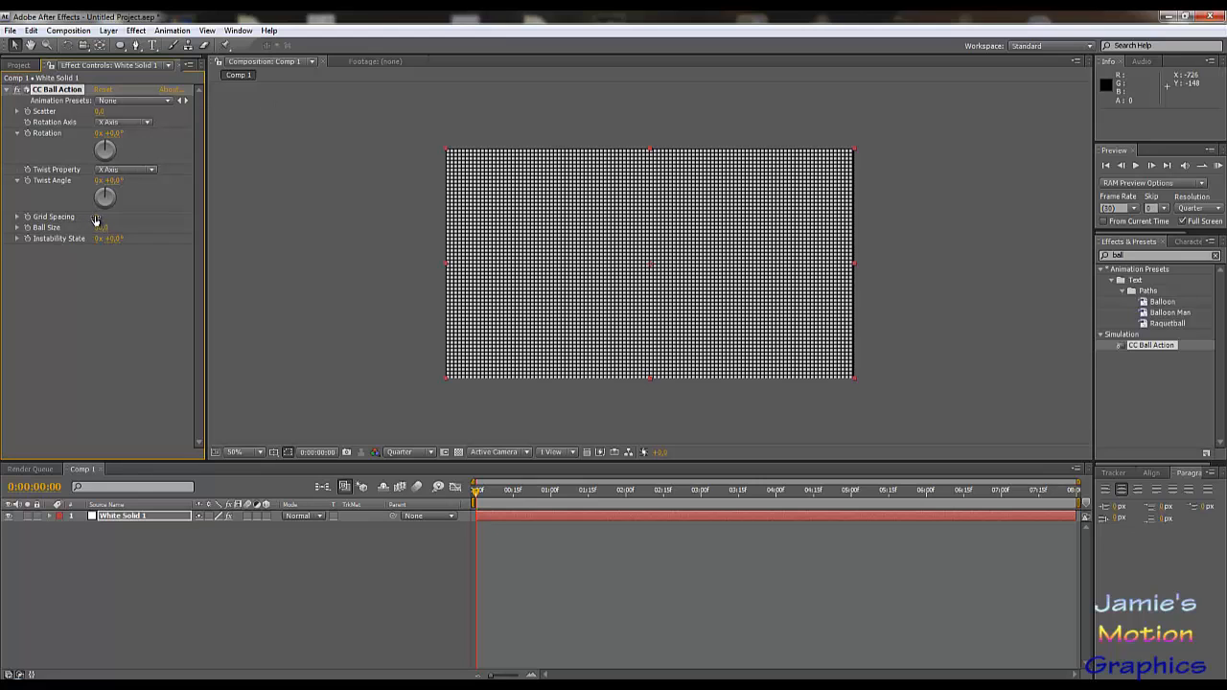
drag(96, 220, 109, 220)
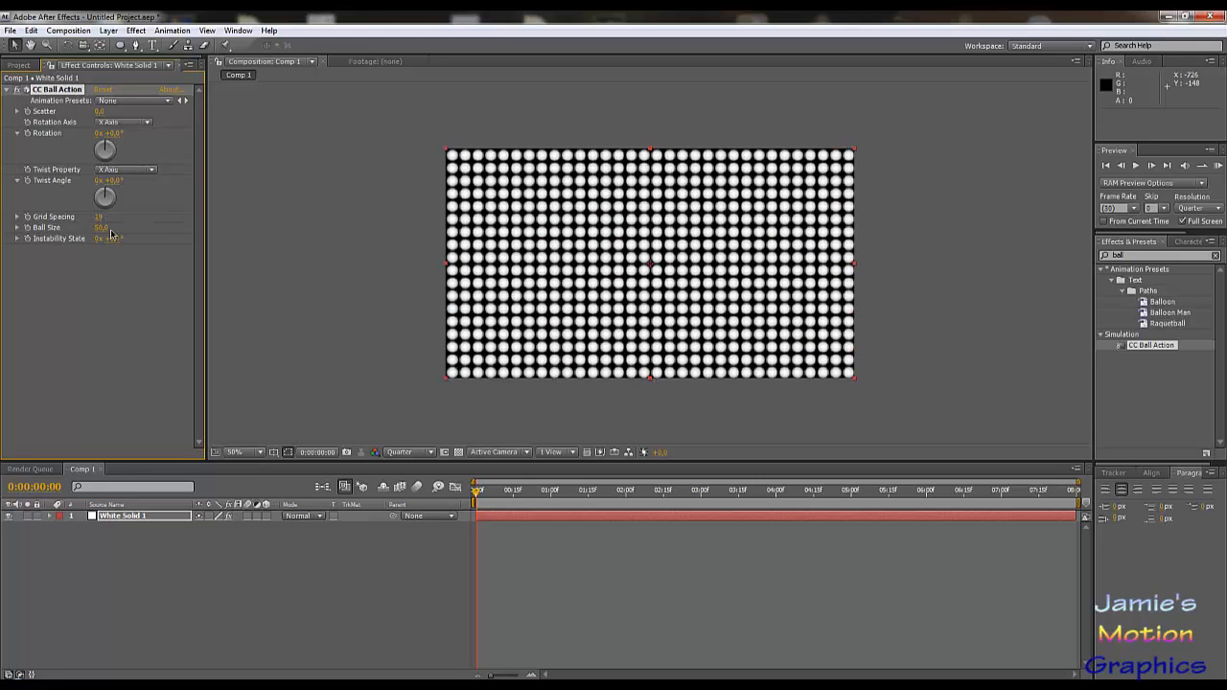
Try a ball size of 100, then set the ball size back to 50.
click(100, 228)
key(Return)
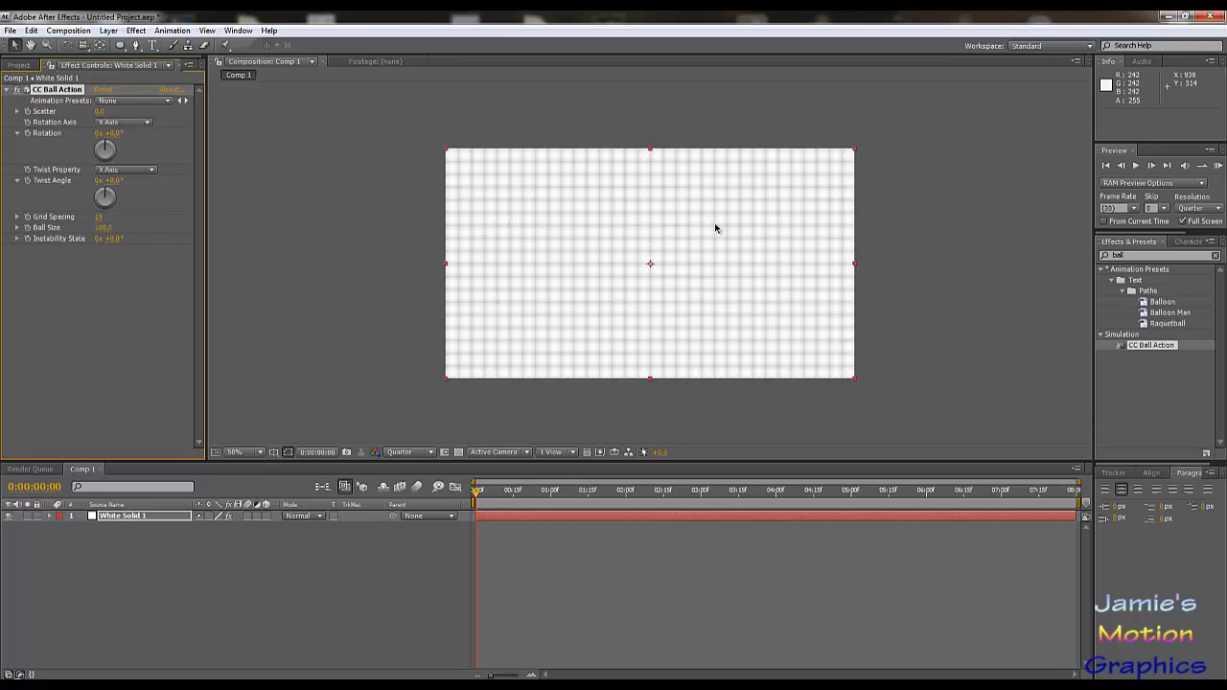
key(period)
key(period)
scroll(667, 274, down, 4)
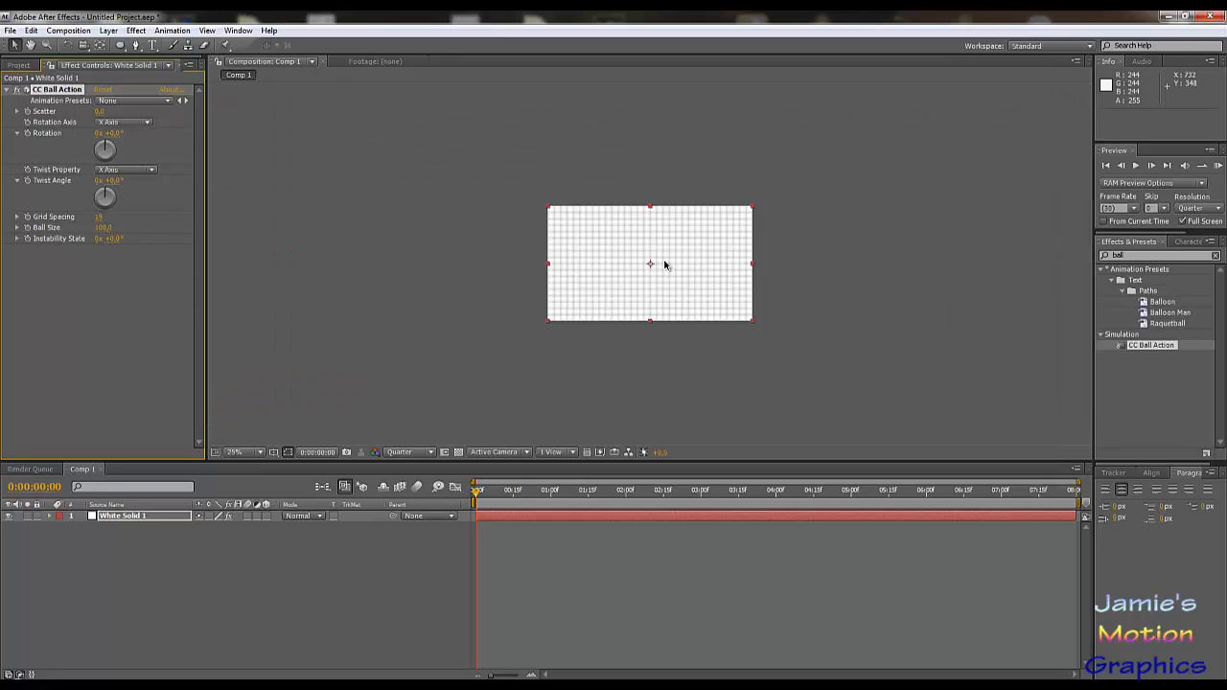
scroll(666, 269, up, 2)
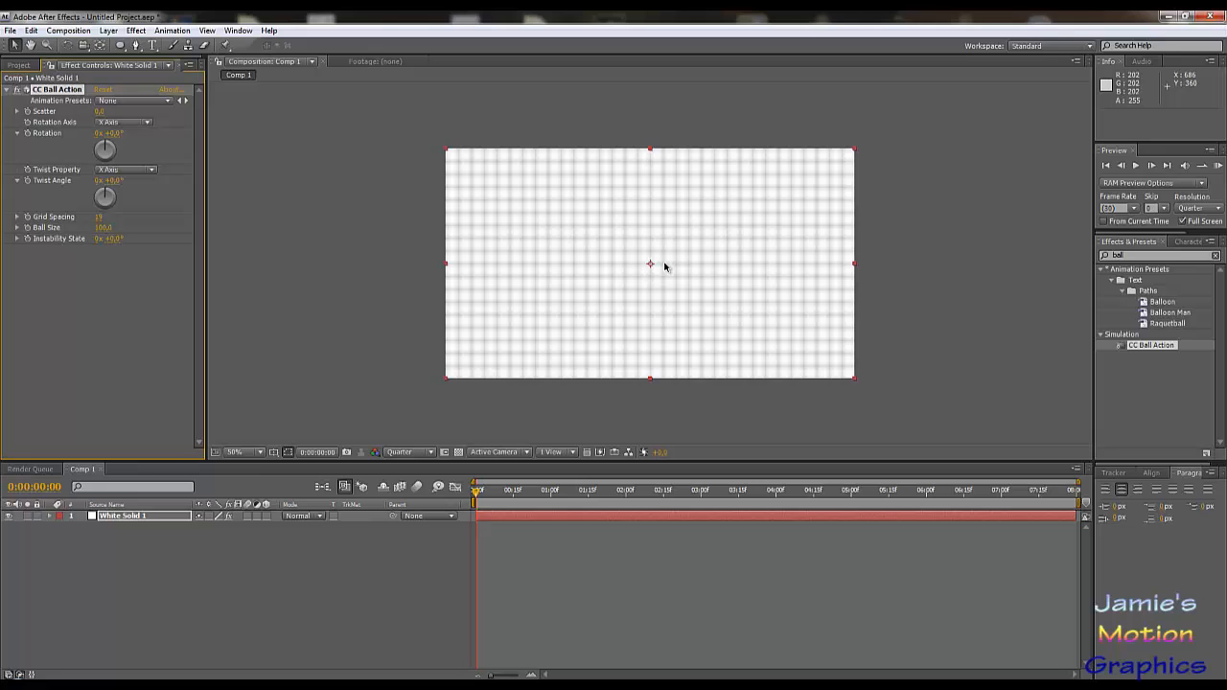
click(102, 228)
text(80)
key(Return)
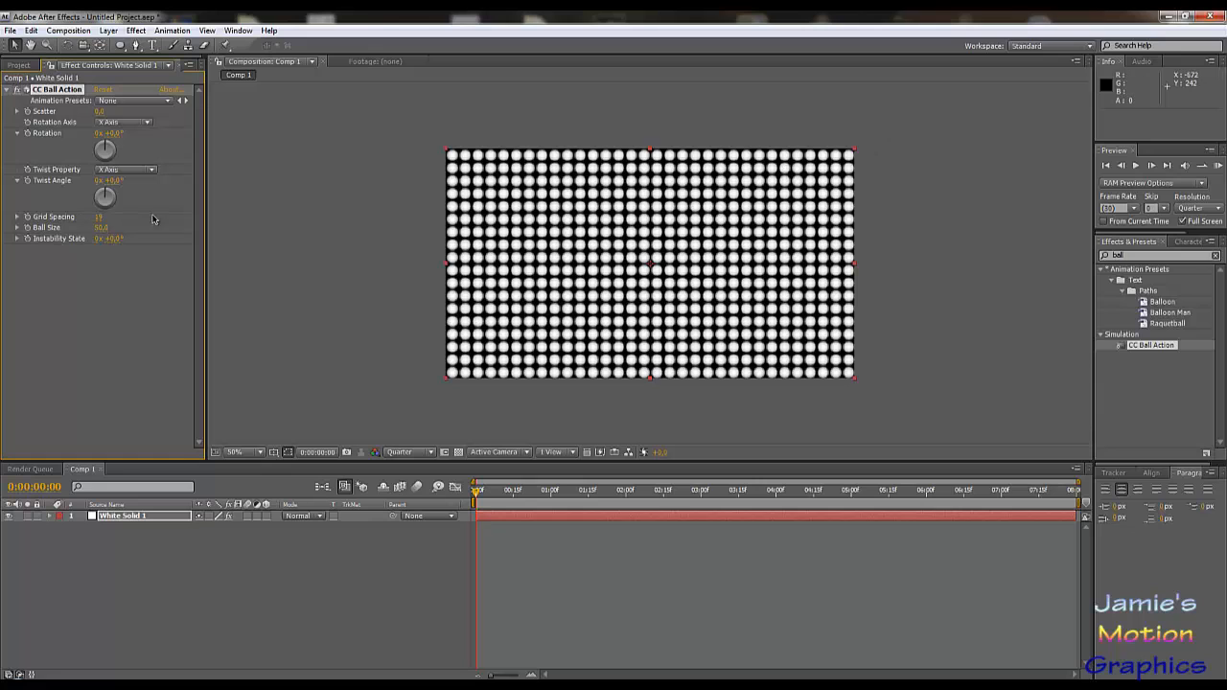
Try slightly larger and much smaller ball sizes, then set the ball size to 50.
drag(102, 228, 113, 231)
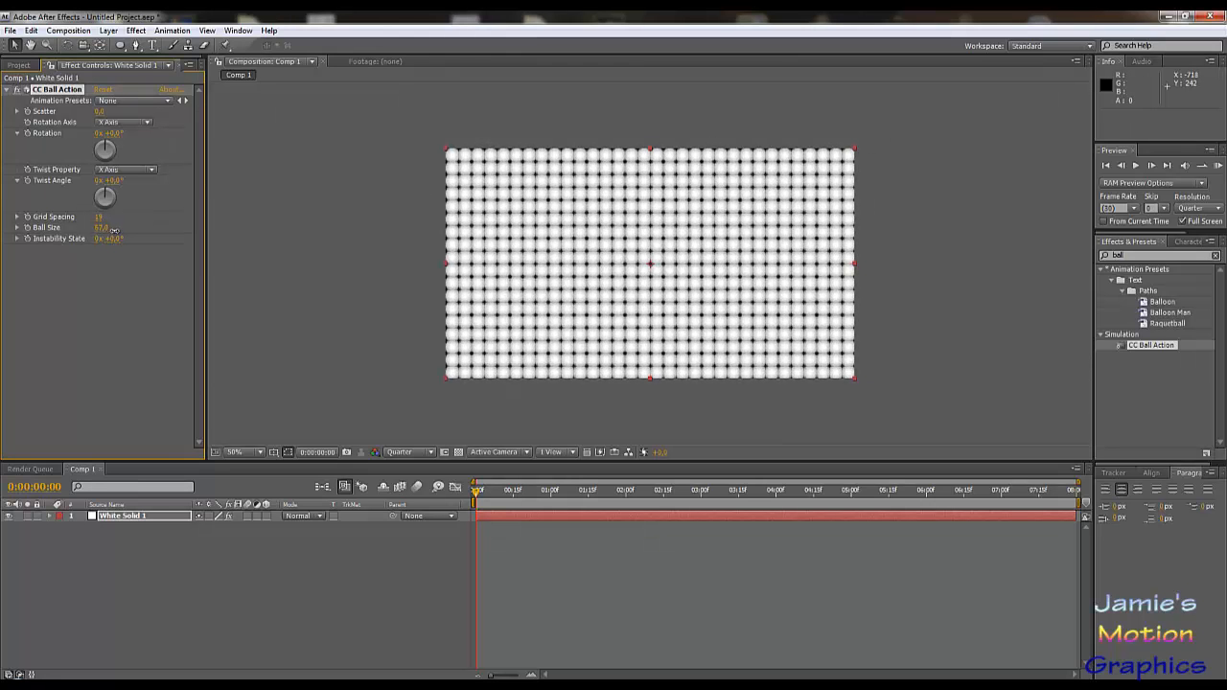
drag(114, 231, 67, 228)
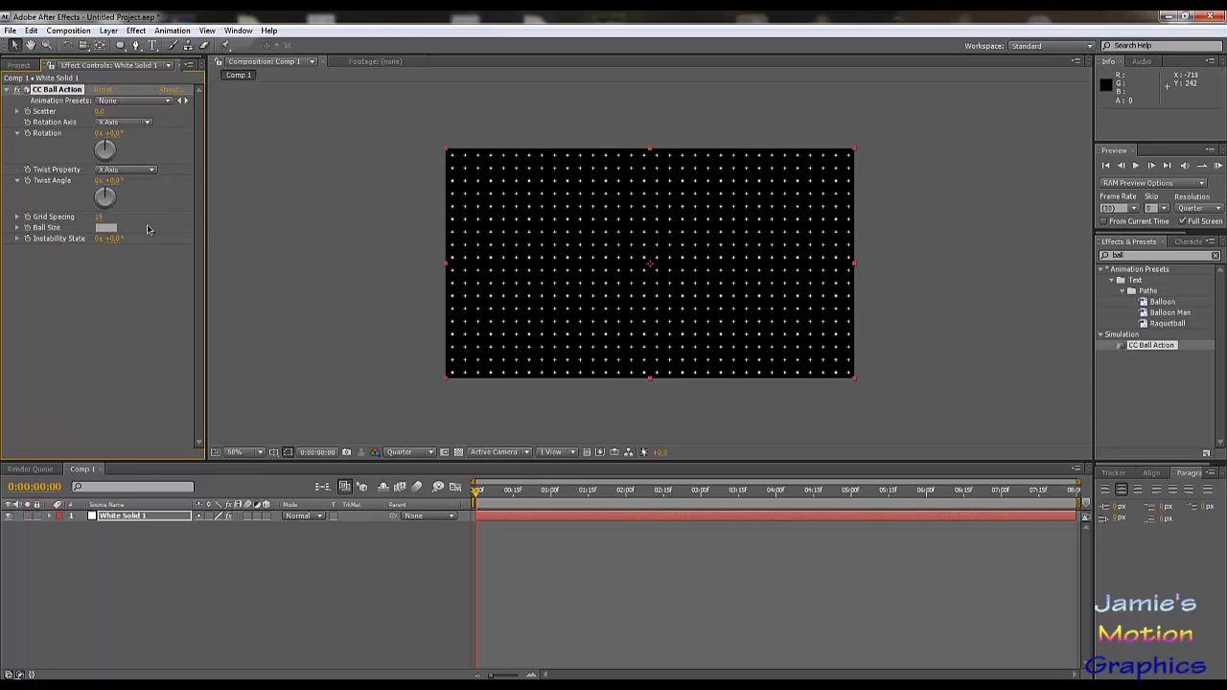
text(50)
key(Return)
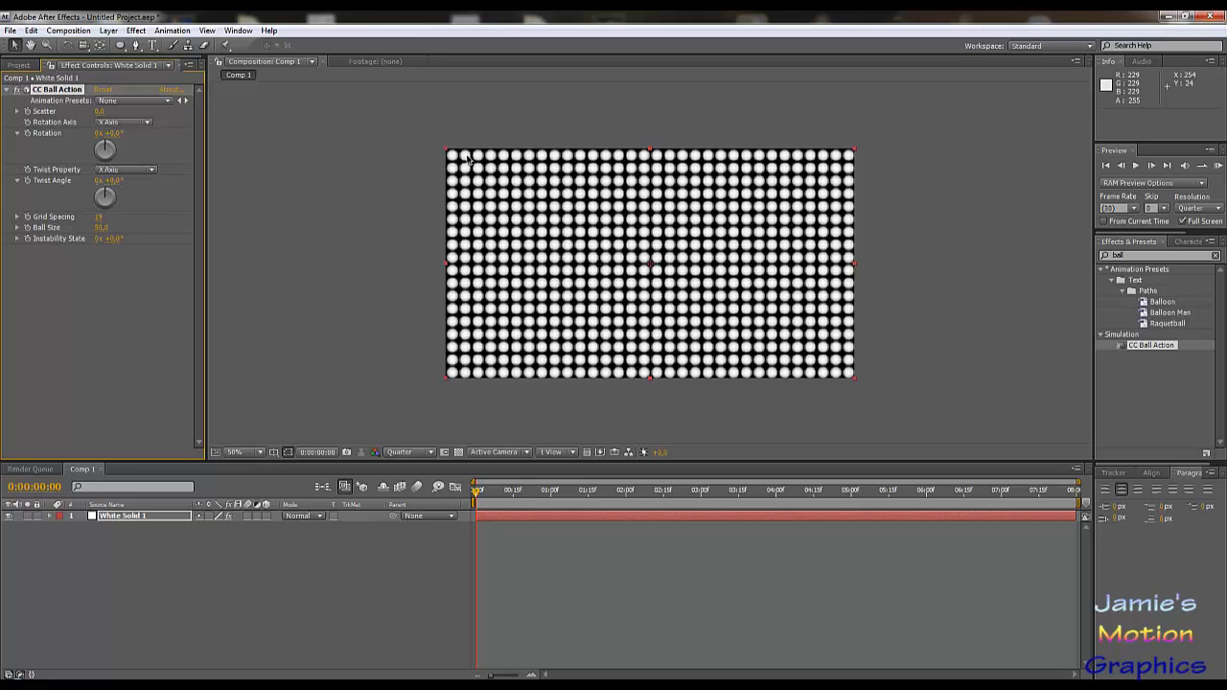
Try a grid spacing of 50 with smaller balls, then undo the ball size change.
click(101, 220)
click(131, 224)
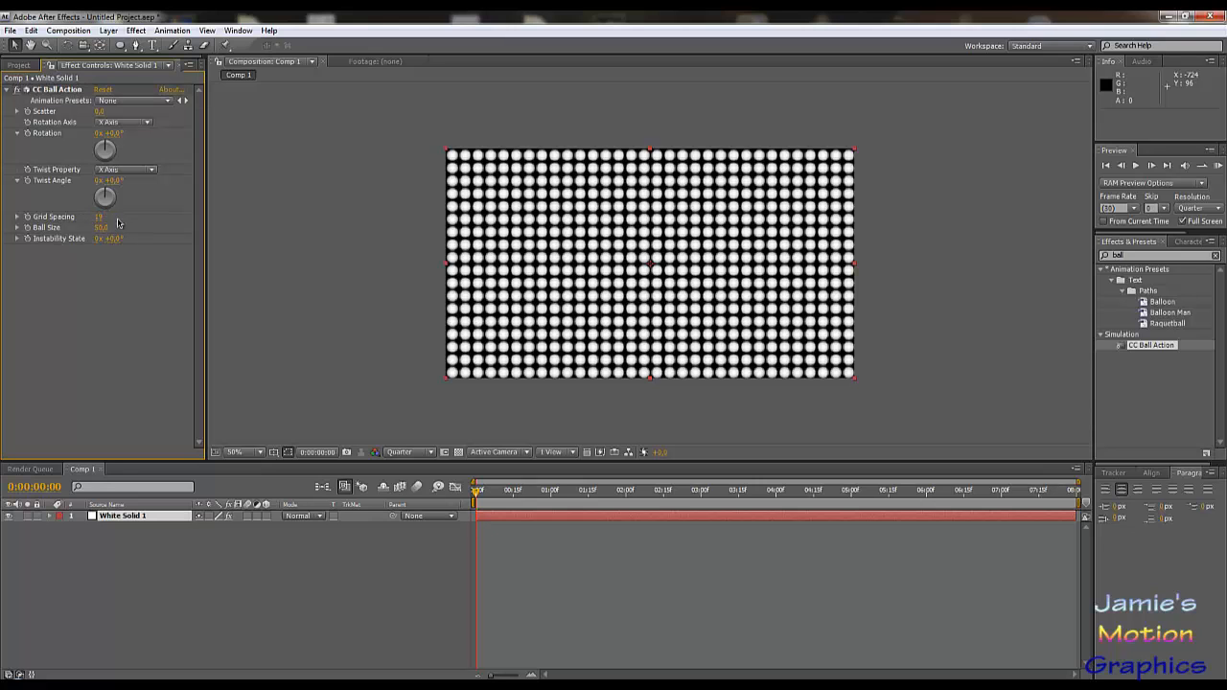
drag(101, 217, 137, 230)
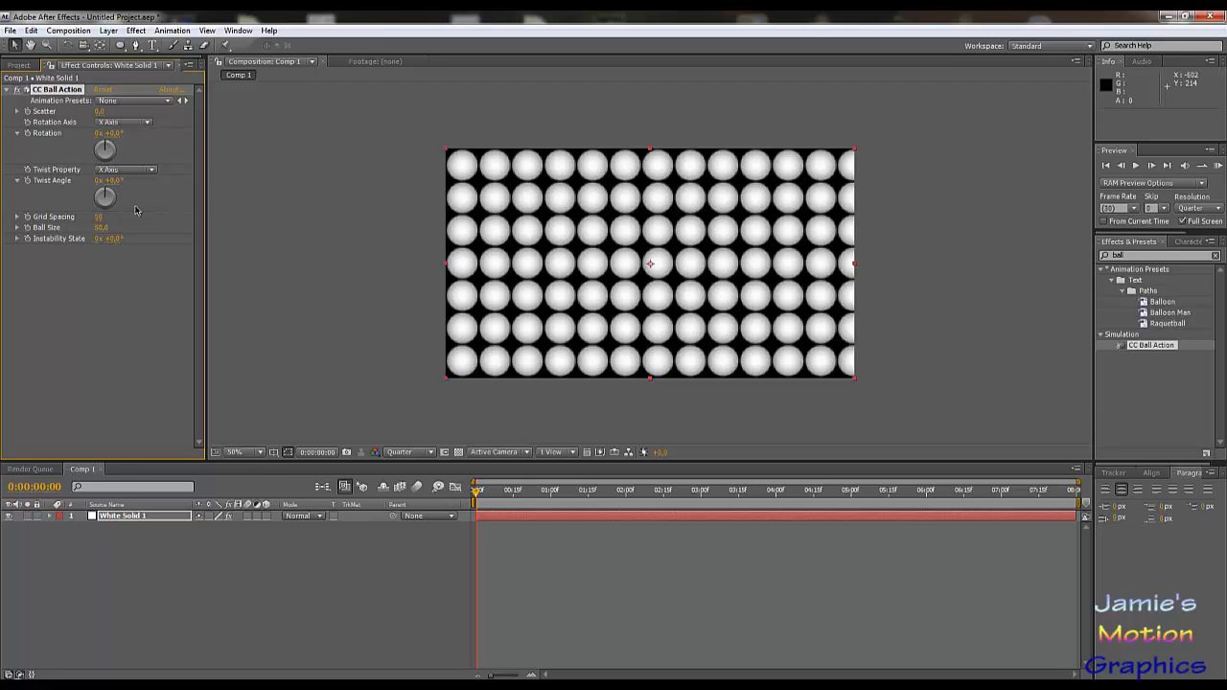
drag(101, 227, 96, 225)
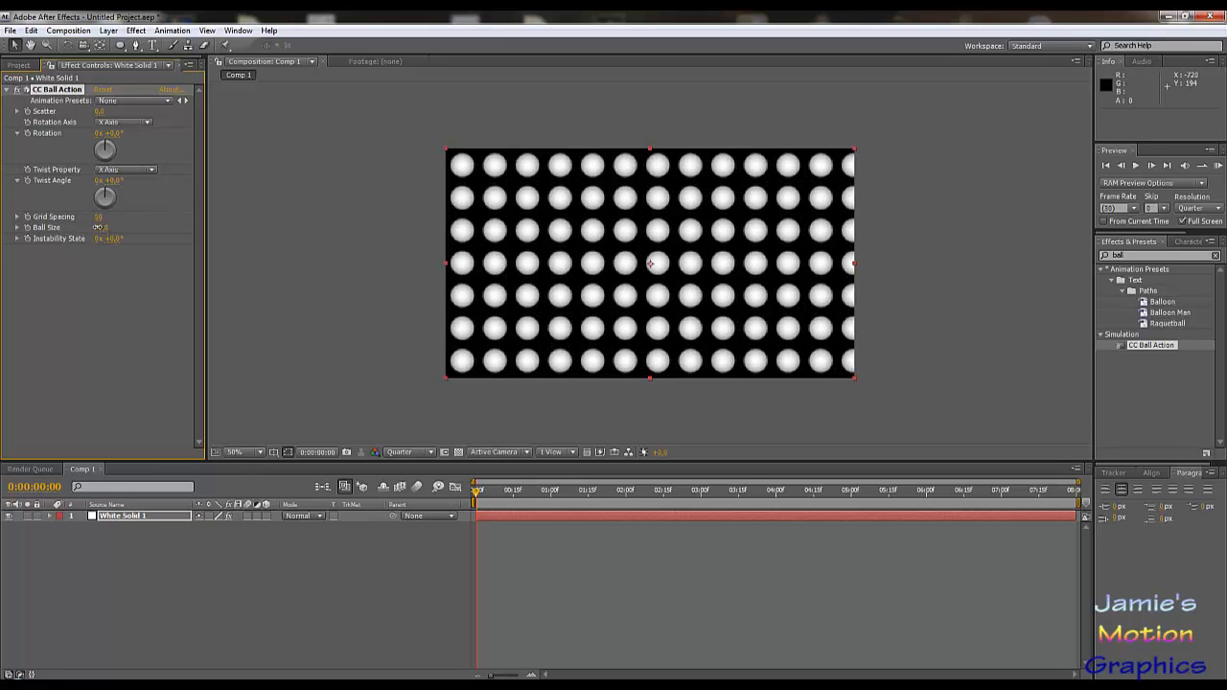
key(ctrl+z)
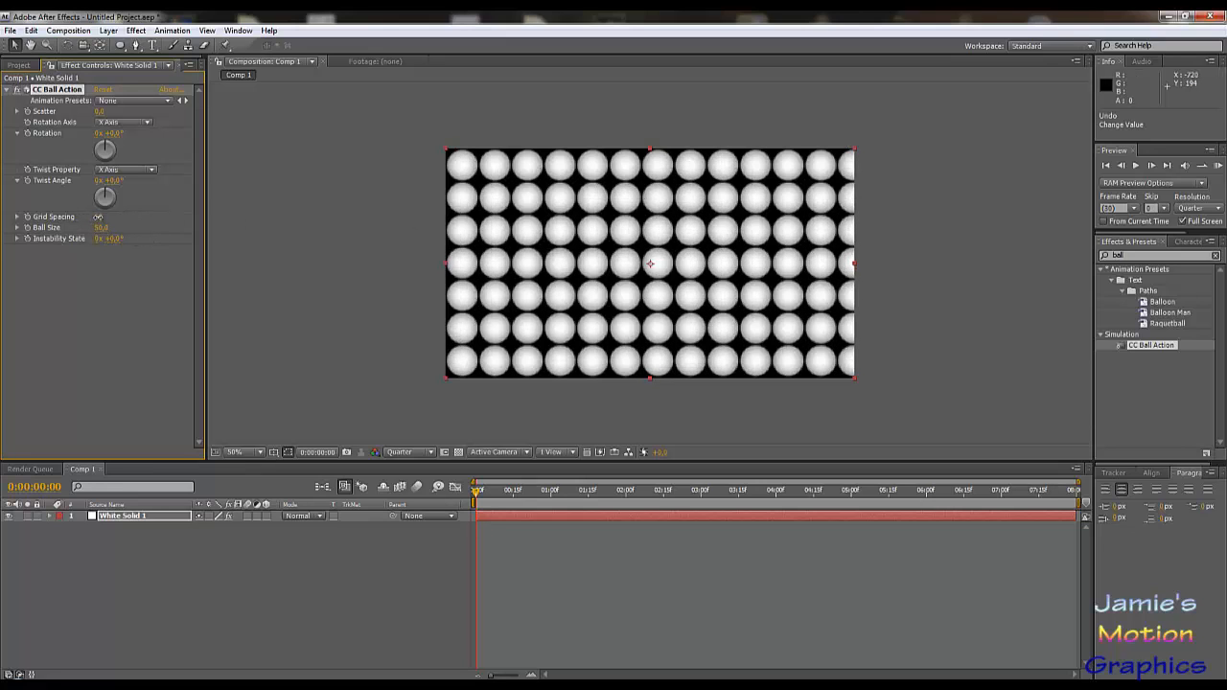
Set CC Ball Action's grid spacing to 10 and deselect the layer.
drag(110, 217, 94, 223)
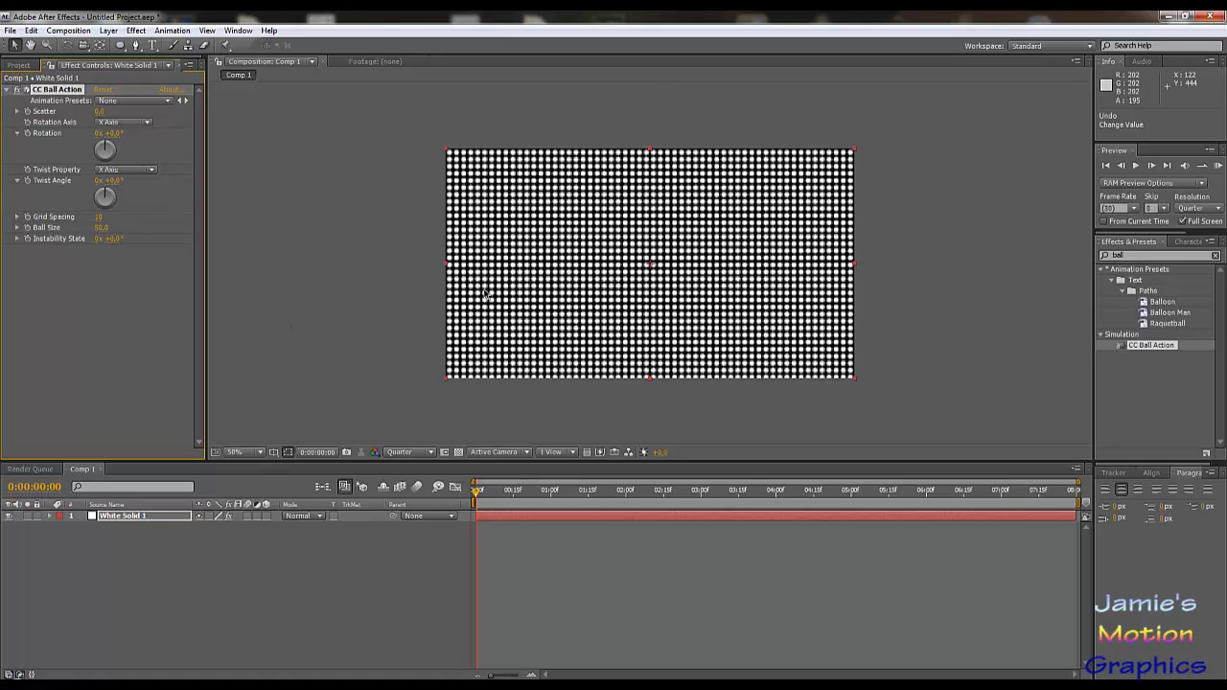
click(174, 562)
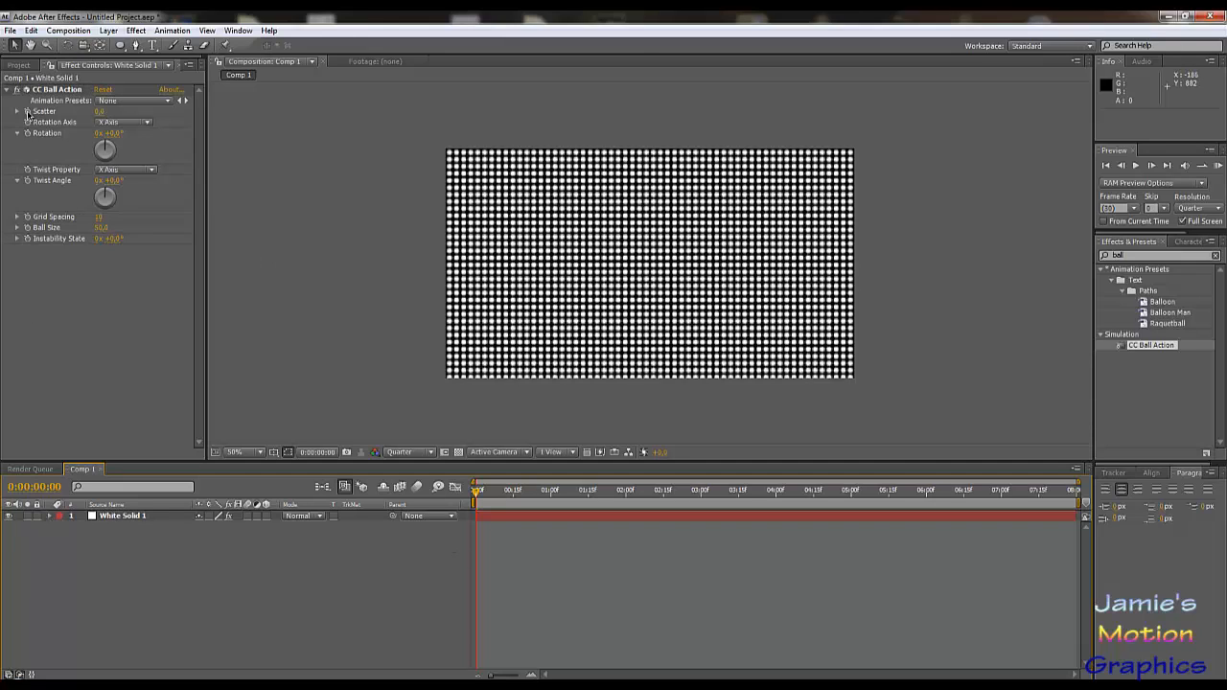
Keyframe Scatter at 0 at the 2-second mark and at over 1000 at 0:00:00:00.
click(625, 490)
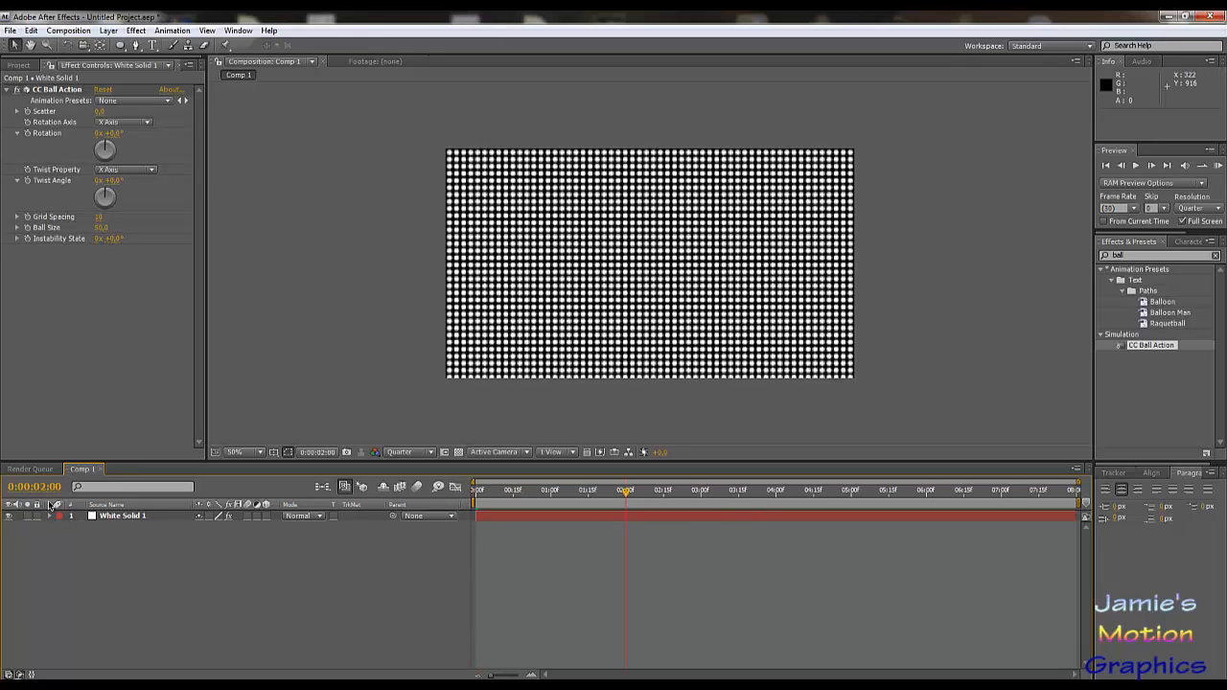
click(26, 112)
drag(558, 492, 442, 500)
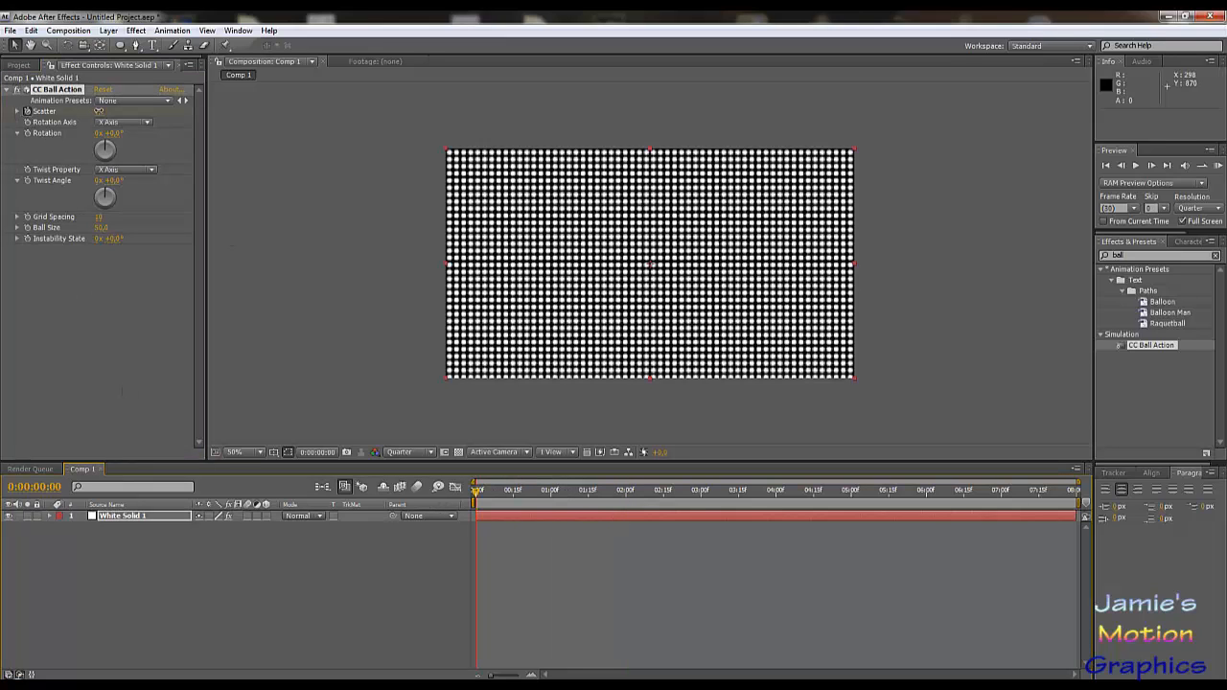
drag(98, 112, 1225, 124)
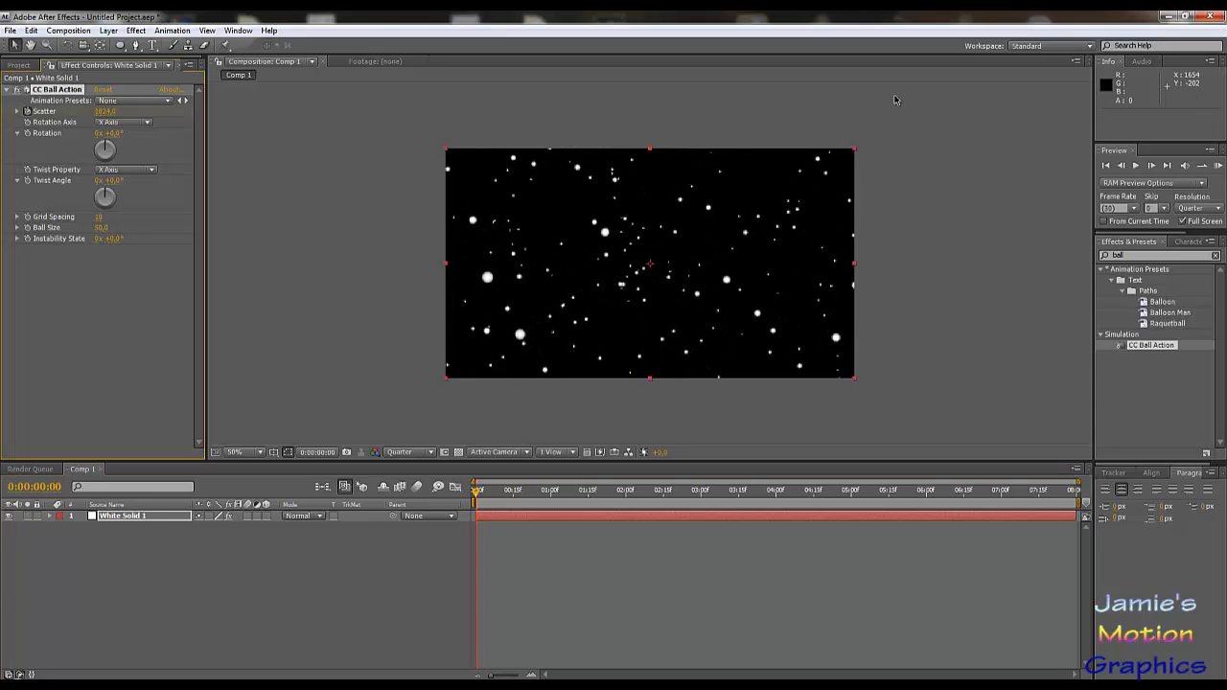
Scrub through the scatter animation and play it as a full-screen RAM preview.
click(488, 494)
drag(500, 495, 424, 528)
key(KP_0)
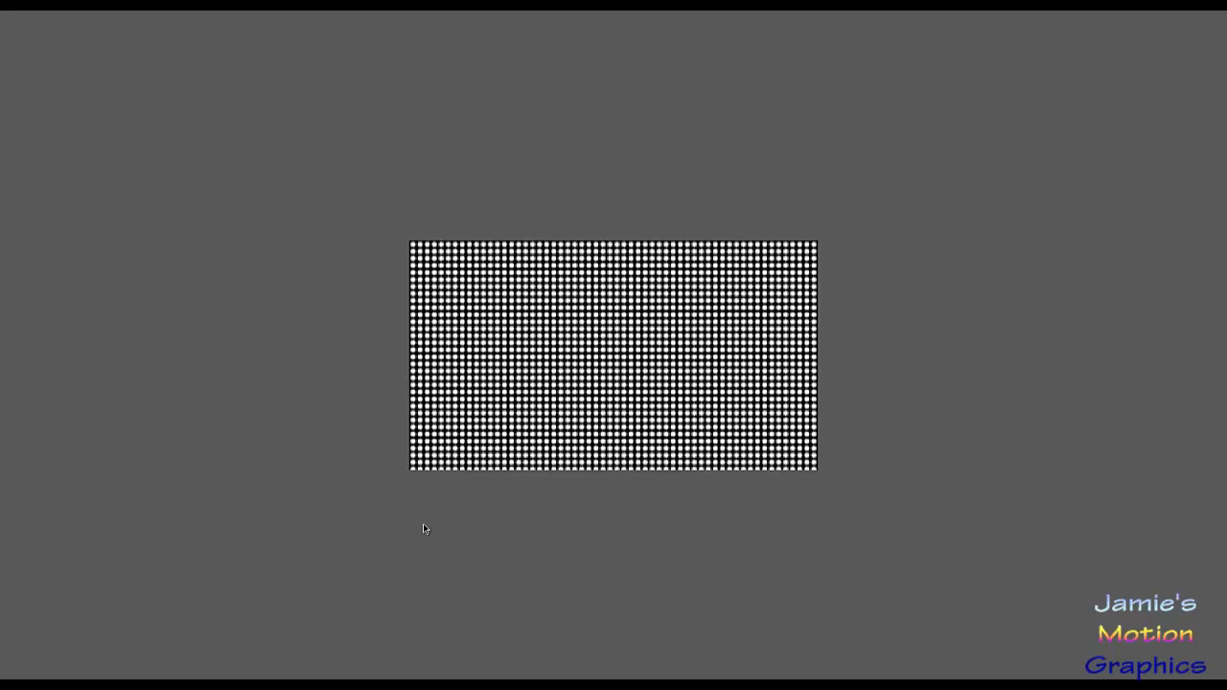
click(362, 402)
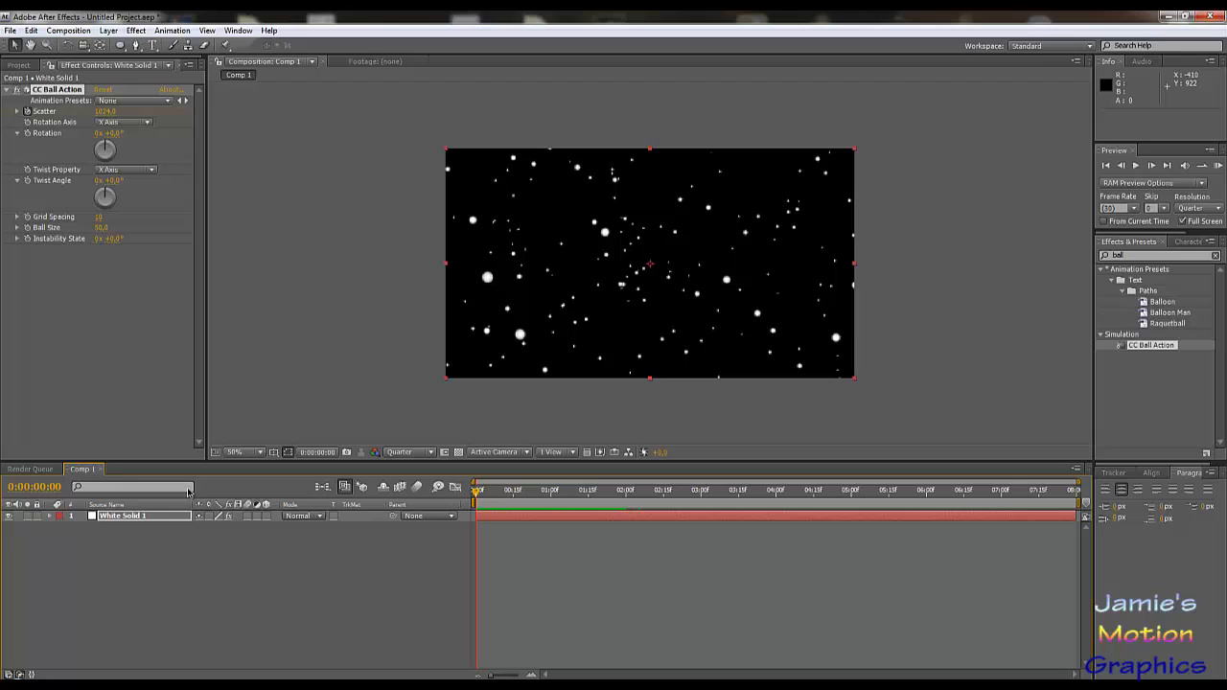
Import the Photo image from the 28 Balls folder into the project.
click(11, 31)
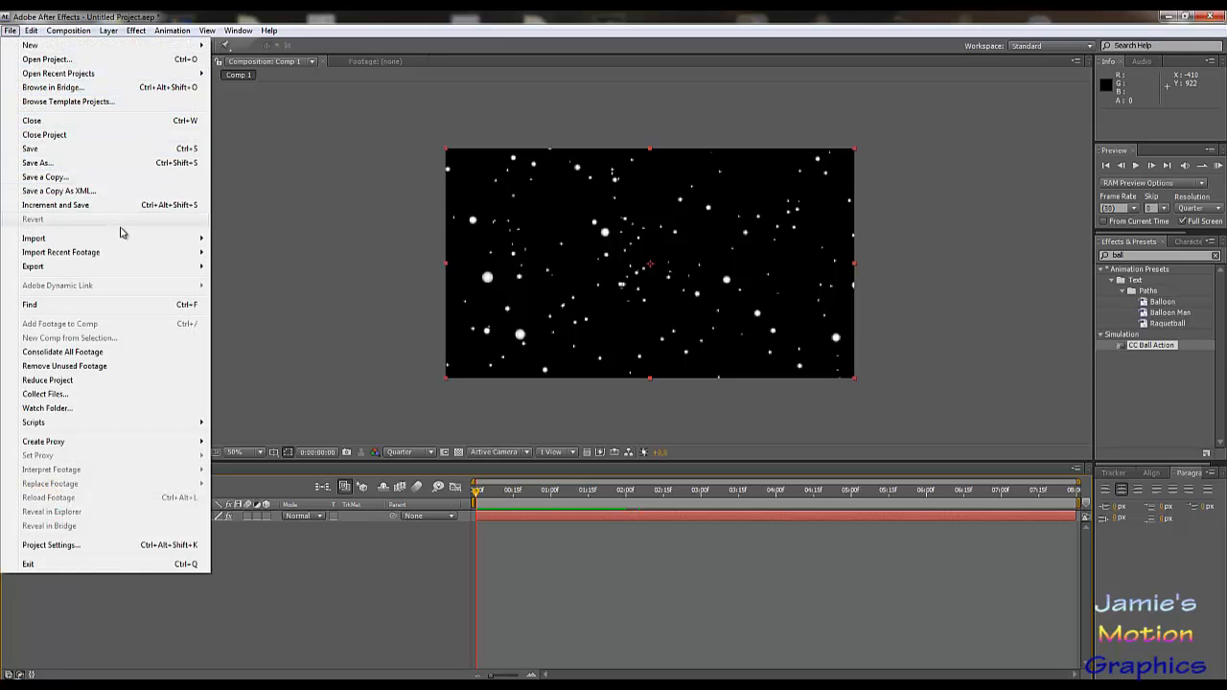
mouse_move(121, 241)
click(272, 237)
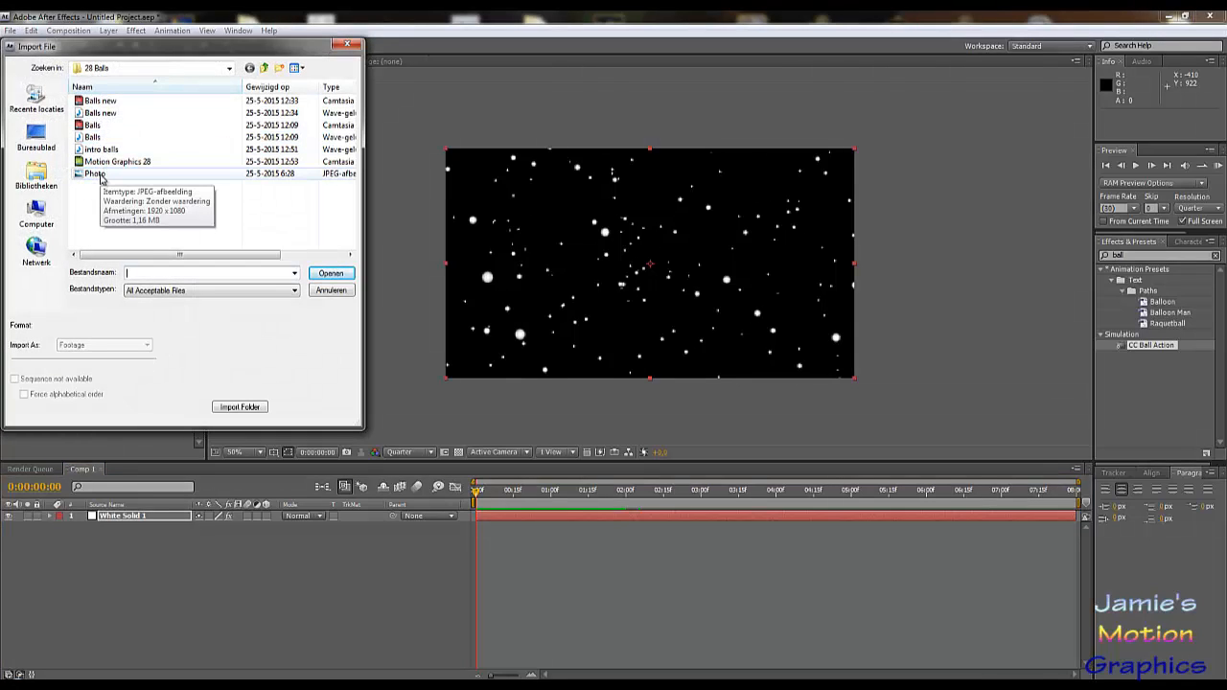
double_click(100, 176)
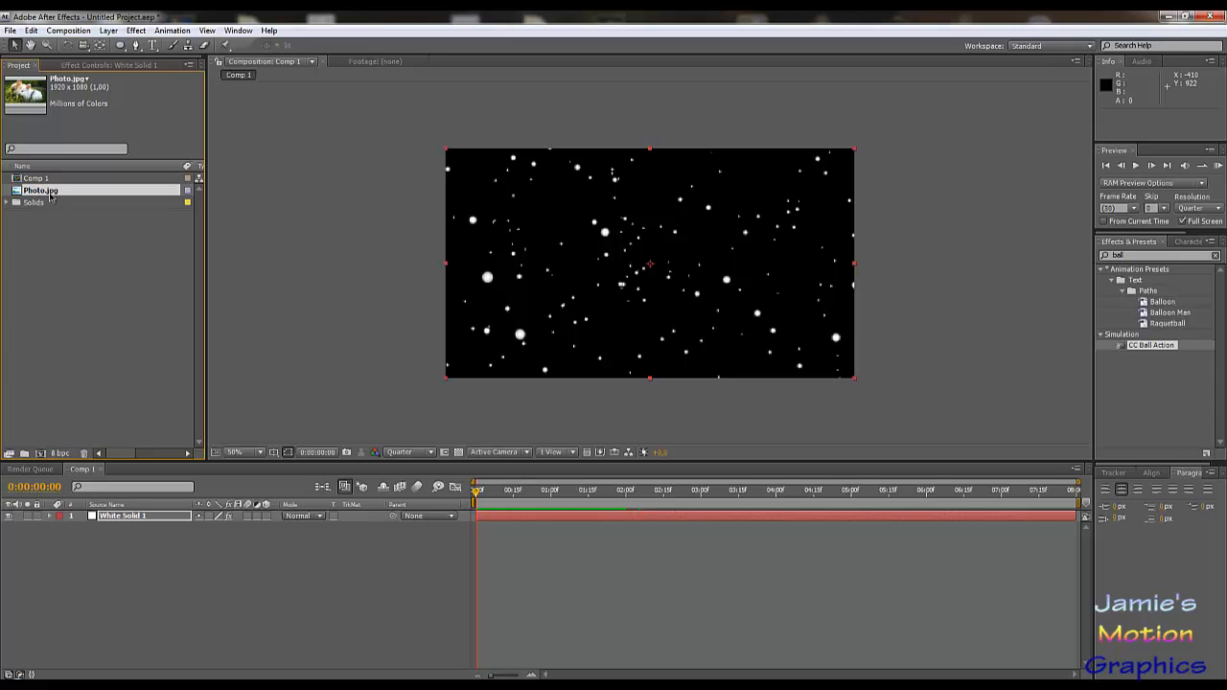
Place Photo.jpg beneath White Solid 1 in Comp 1 and give it a luma matte from White Solid 1.
click(36, 180)
drag(43, 191, 109, 519)
click(358, 529)
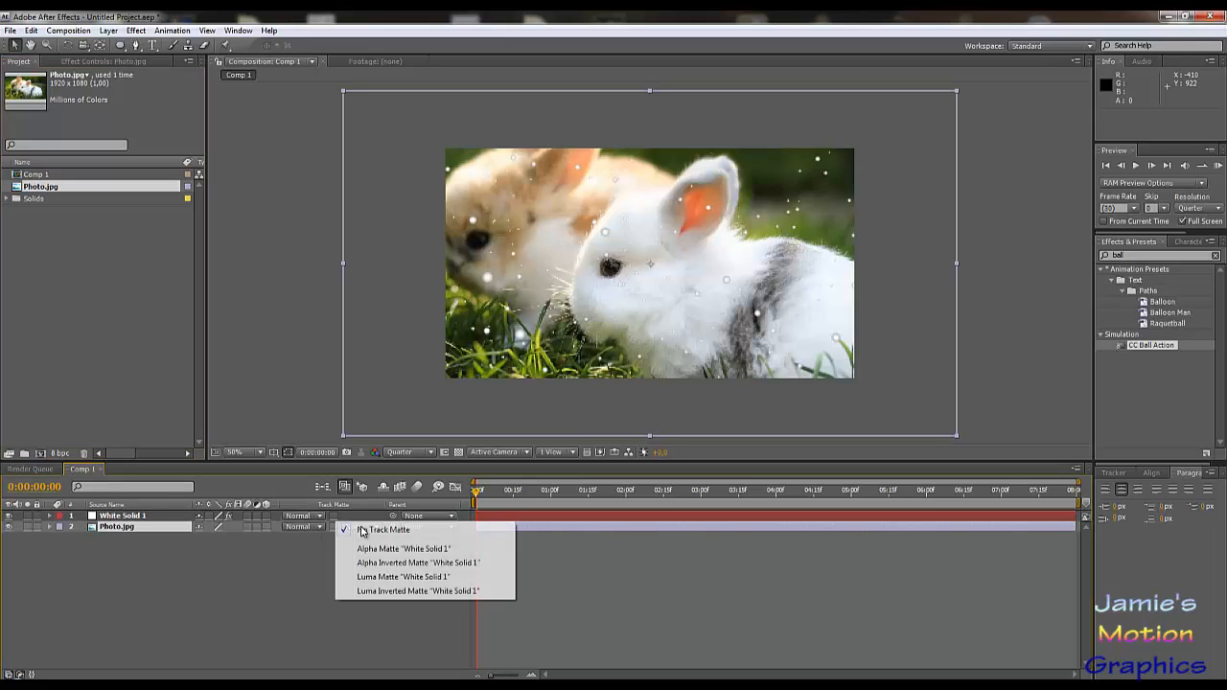
click(362, 579)
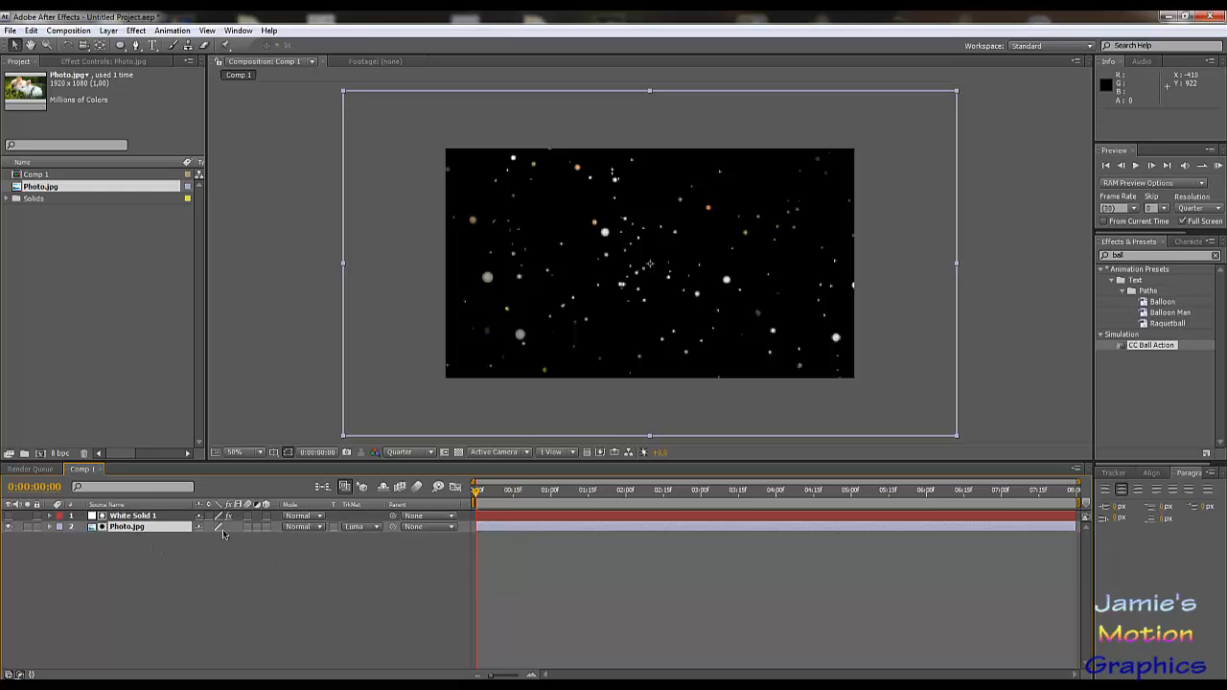
Scale the Photo.jpg layer to 67% so the whole picture fits the composition frame.
drag(477, 493, 688, 518)
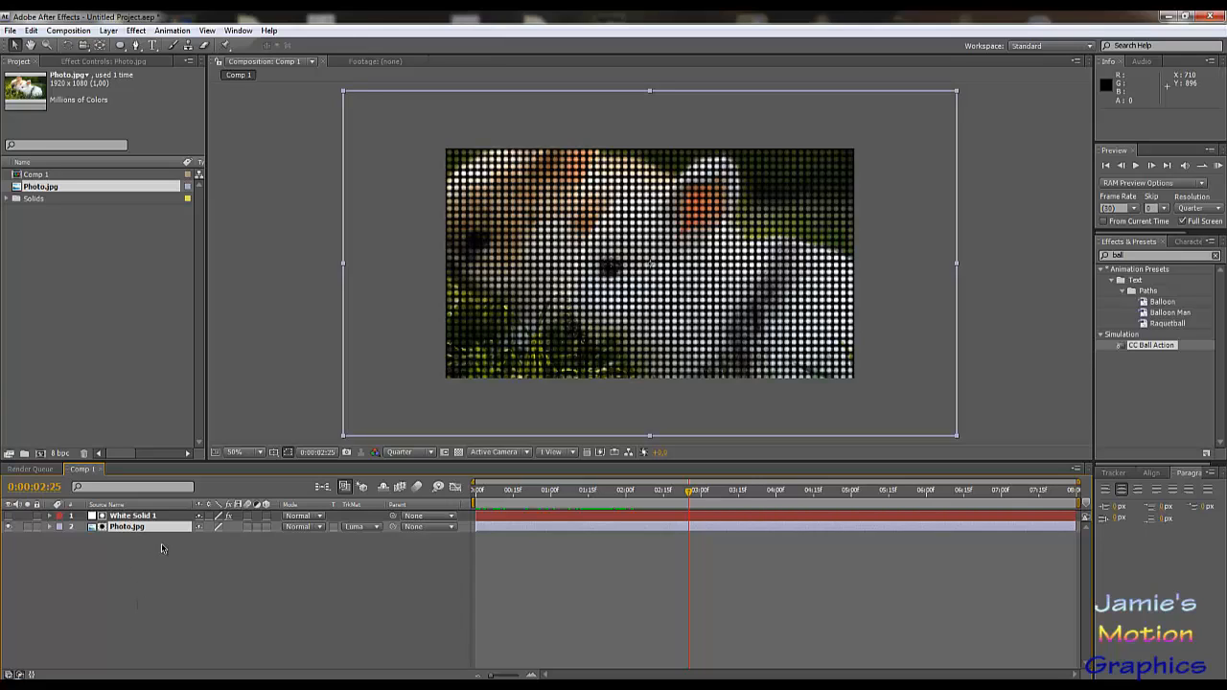
key(s)
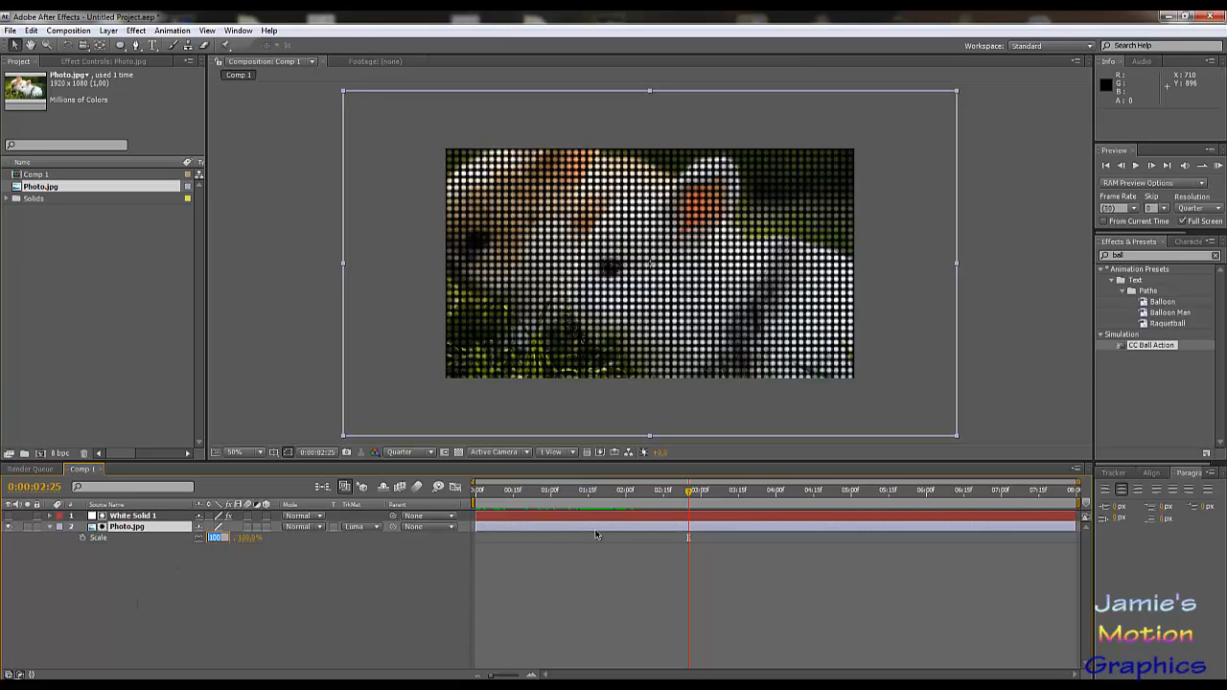
text(67)
key(Return)
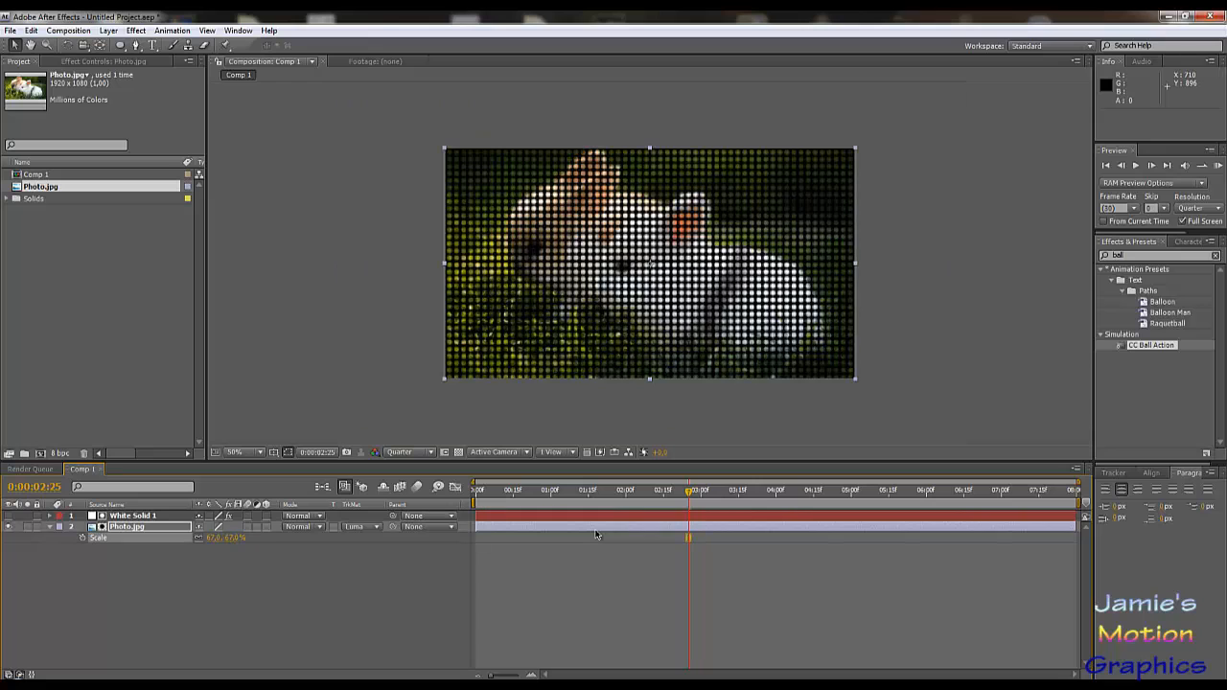
click(331, 650)
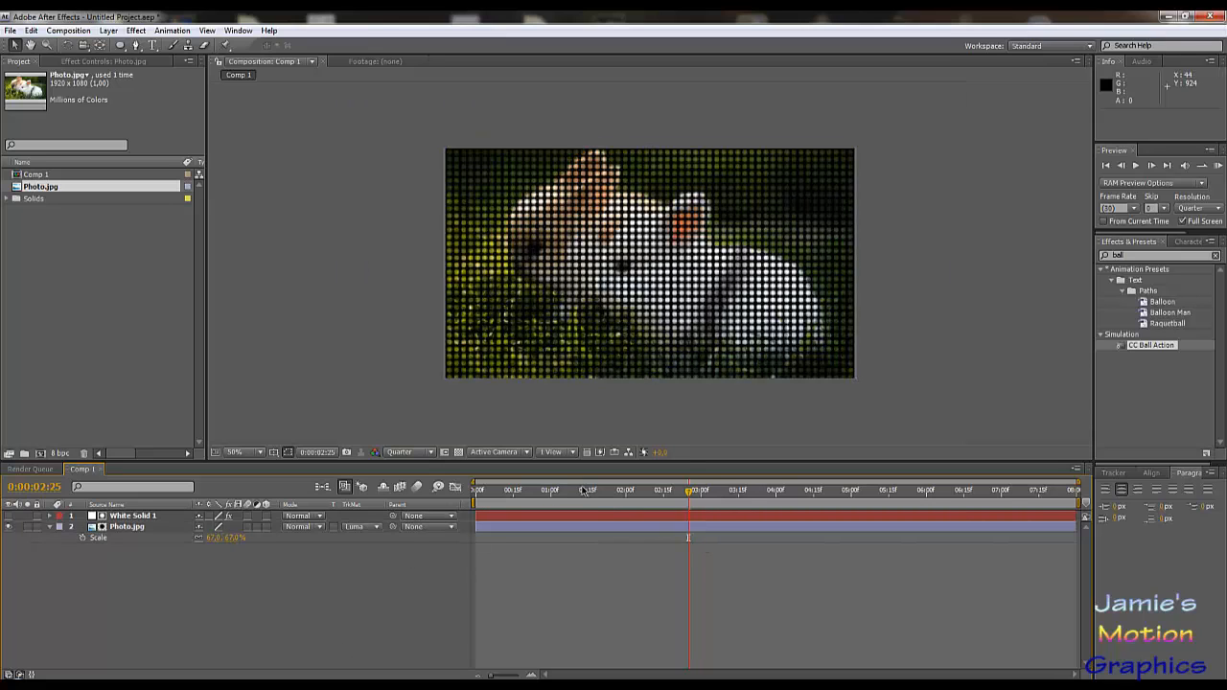
Check the reveal by scrubbing, then duplicate Photo.jpg and place the copy above White Solid 1 without a track matte.
click(552, 490)
drag(495, 491, 652, 503)
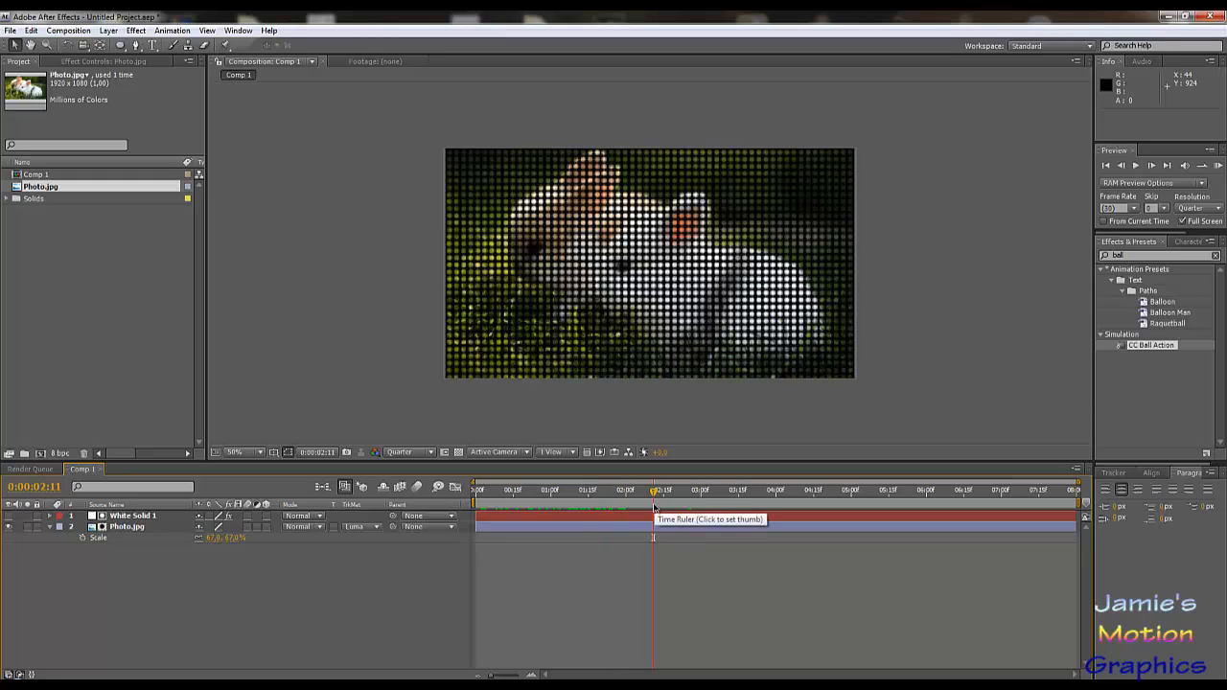
click(134, 528)
key(ctrl+d)
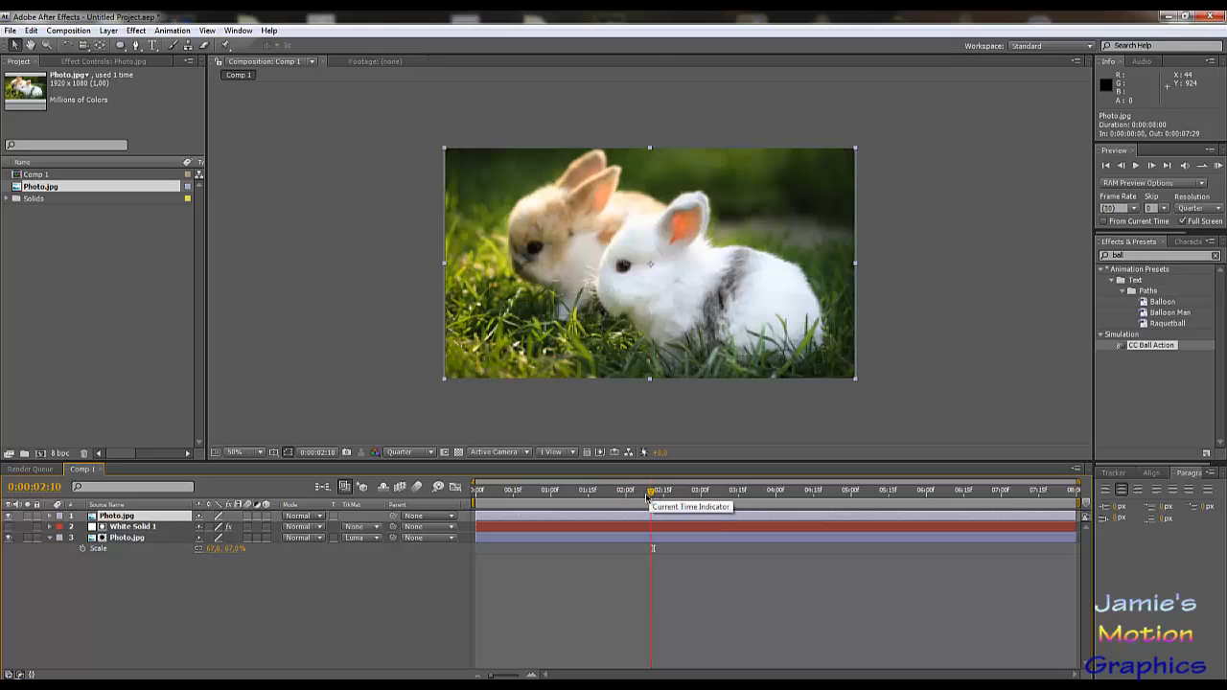
At 0:00:02:07, draw a small circular mask from the centre of the upper Photo.jpg layer with the Ellipse tool.
drag(653, 491, 643, 491)
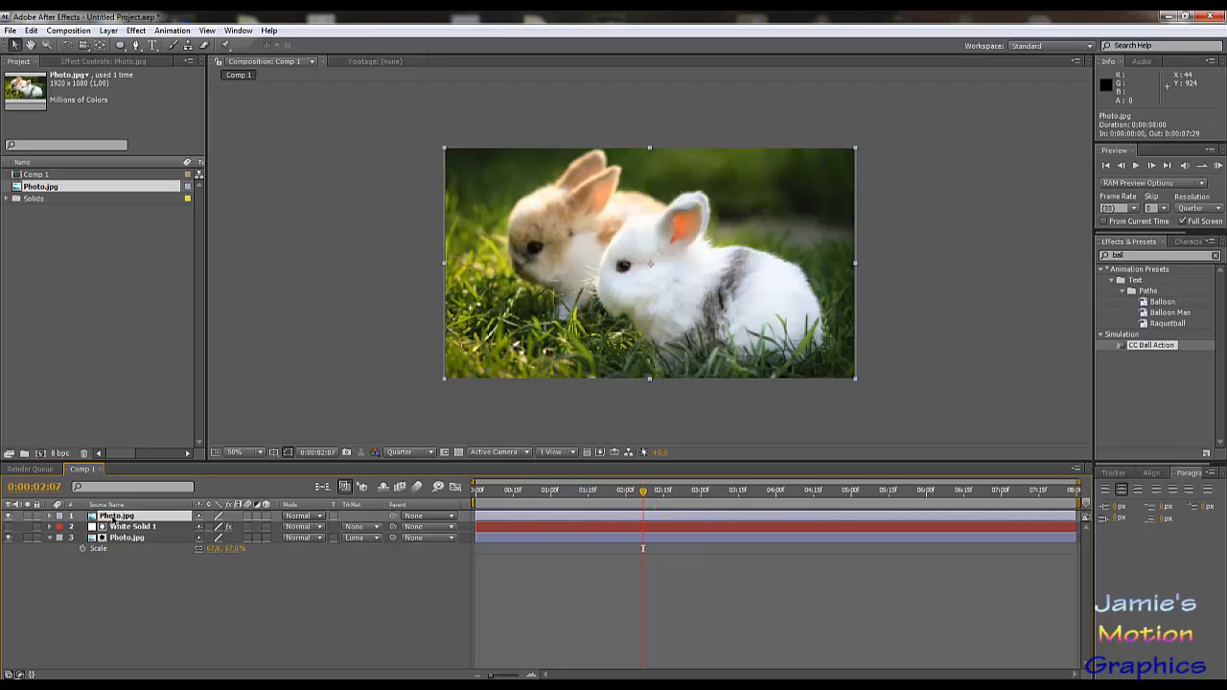
click(120, 45)
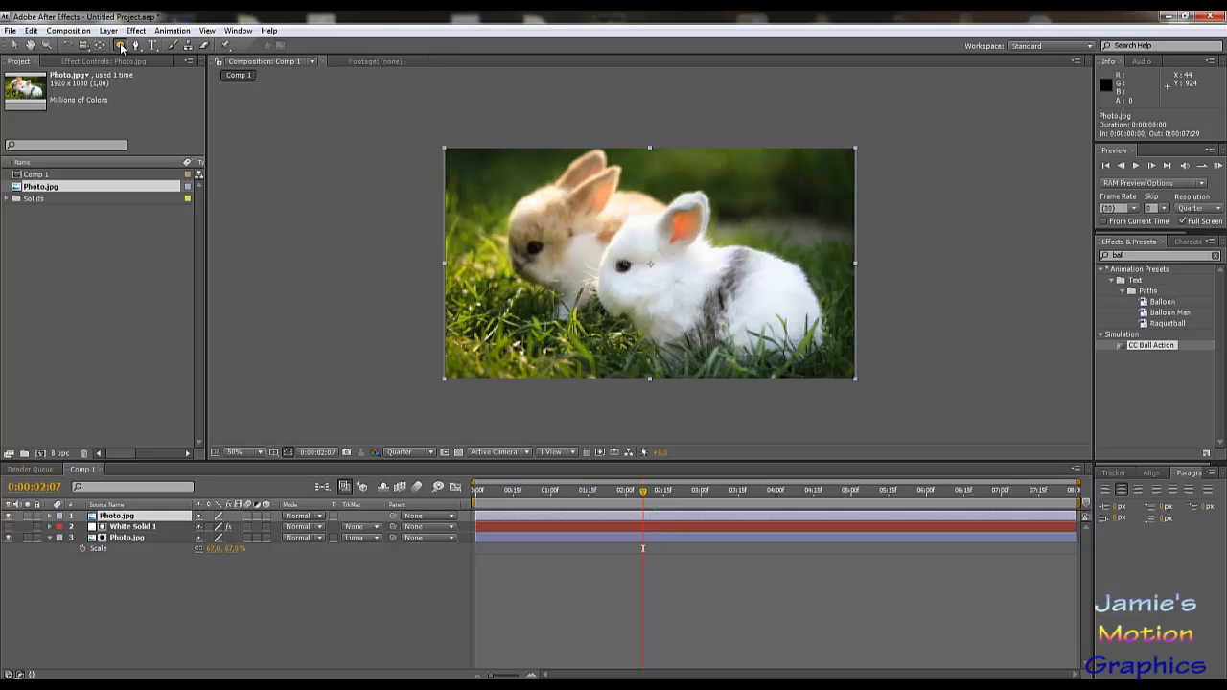
drag(649, 264, 684, 299)
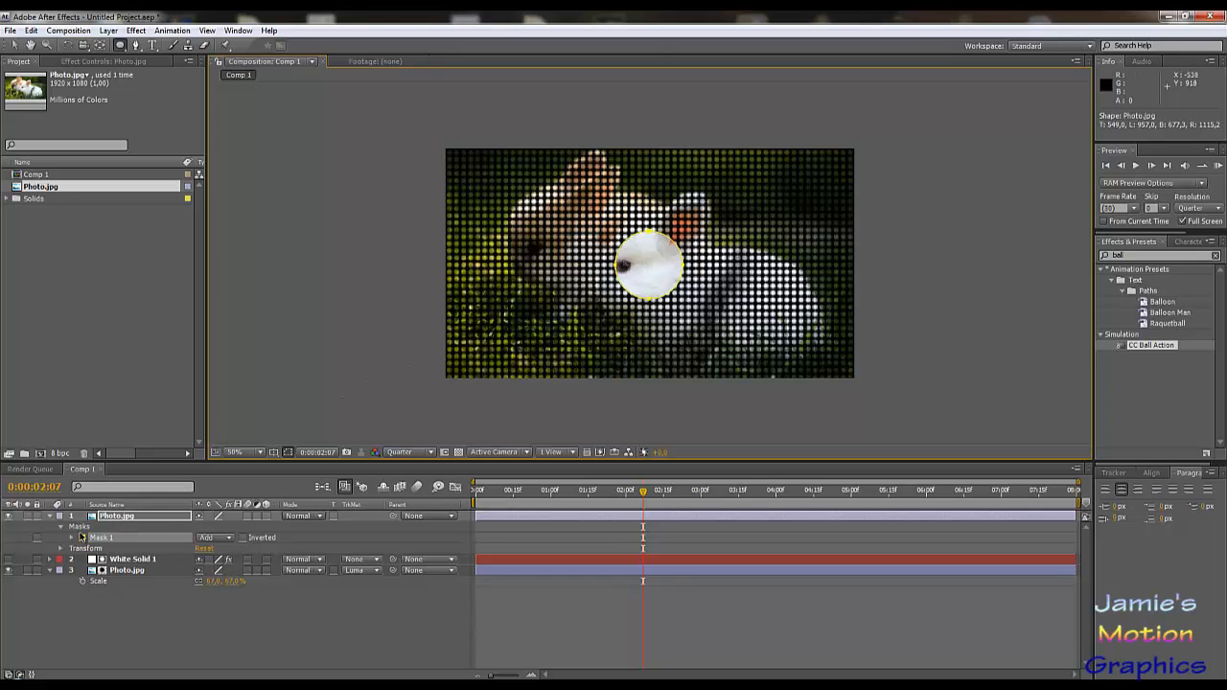
At 0:00:01:23, start keyframing Mask Expansion and Mask Feather for Mask 1 on the upper Photo.jpg layer, with expansion at -170 pixels.
click(71, 538)
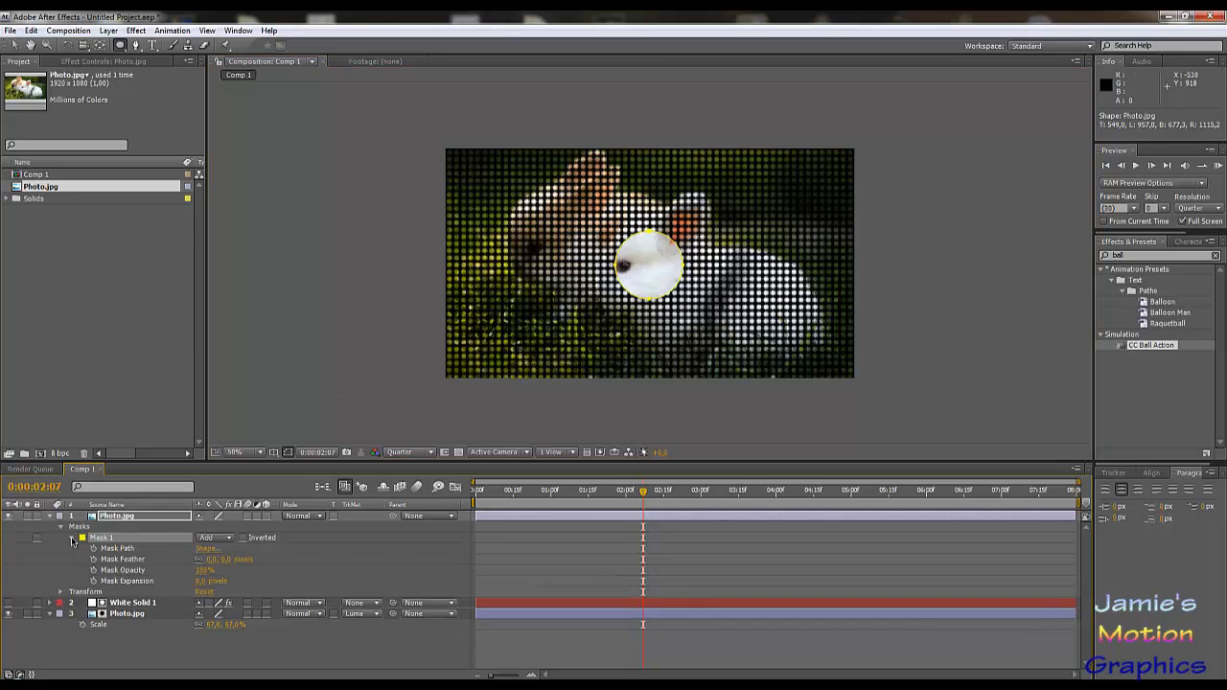
click(203, 551)
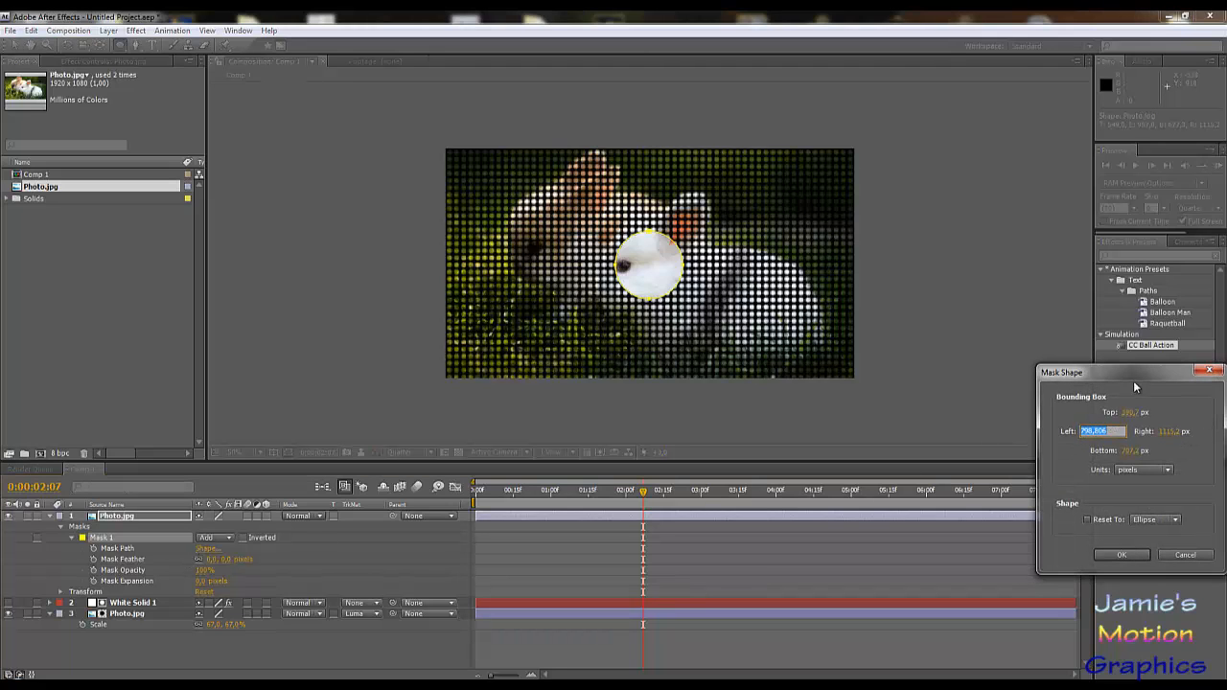
click(1183, 555)
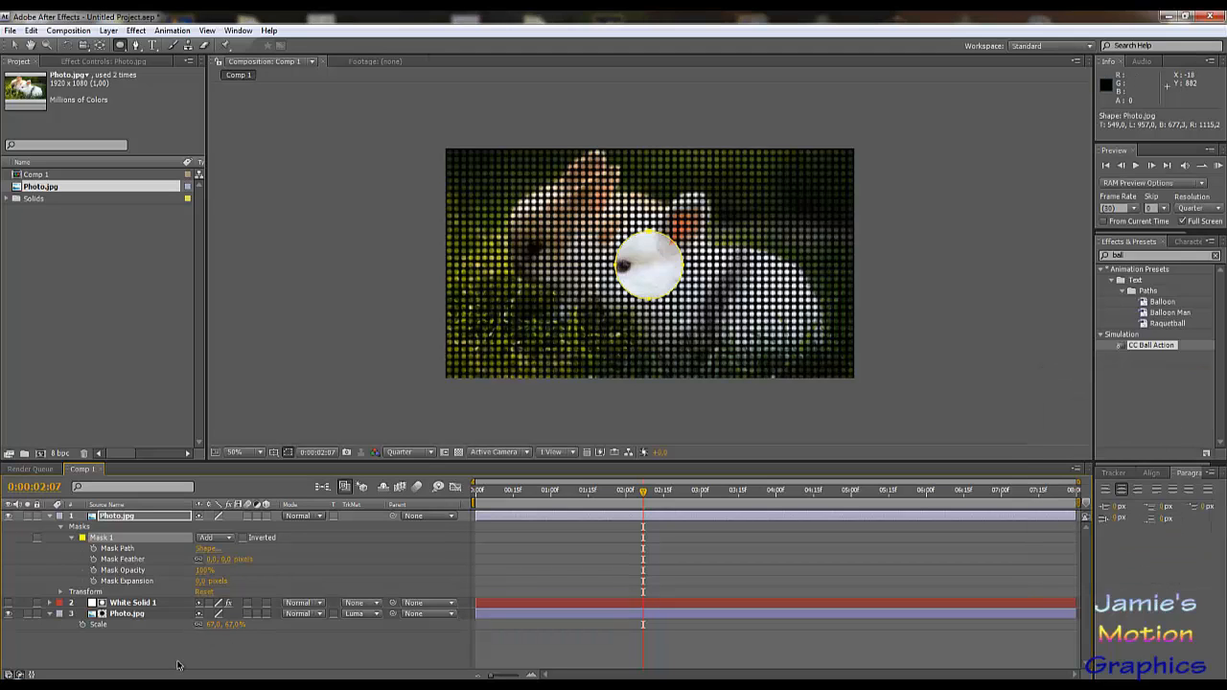
mouse_move(612, 501)
mouse_down()
mouse_move(638, 497)
mouse_move(585, 497)
mouse_move(635, 506)
mouse_move(605, 510)
mouse_up()
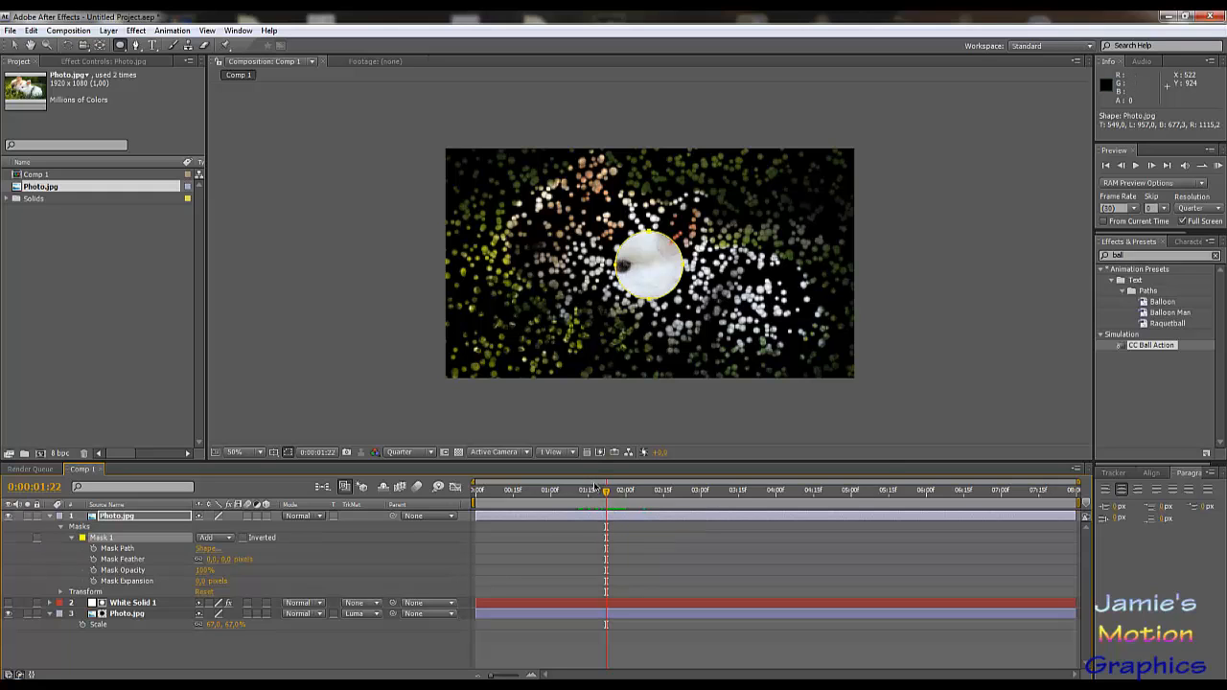
drag(610, 495, 613, 506)
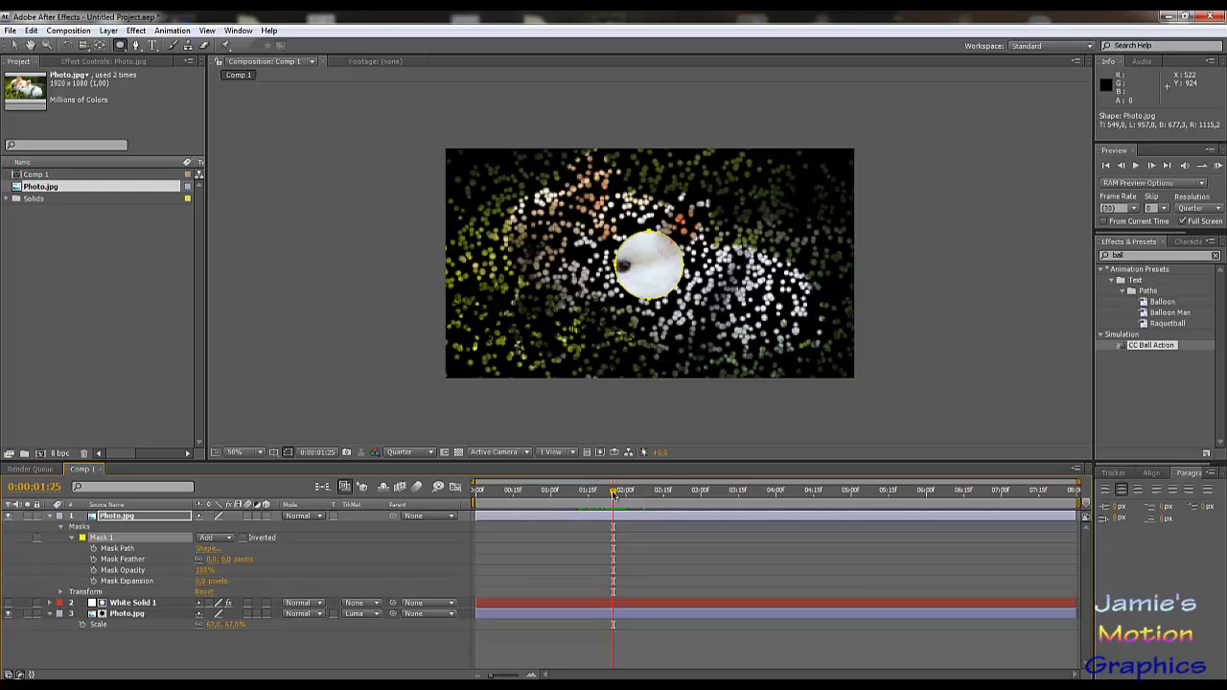
drag(613, 495, 600, 495)
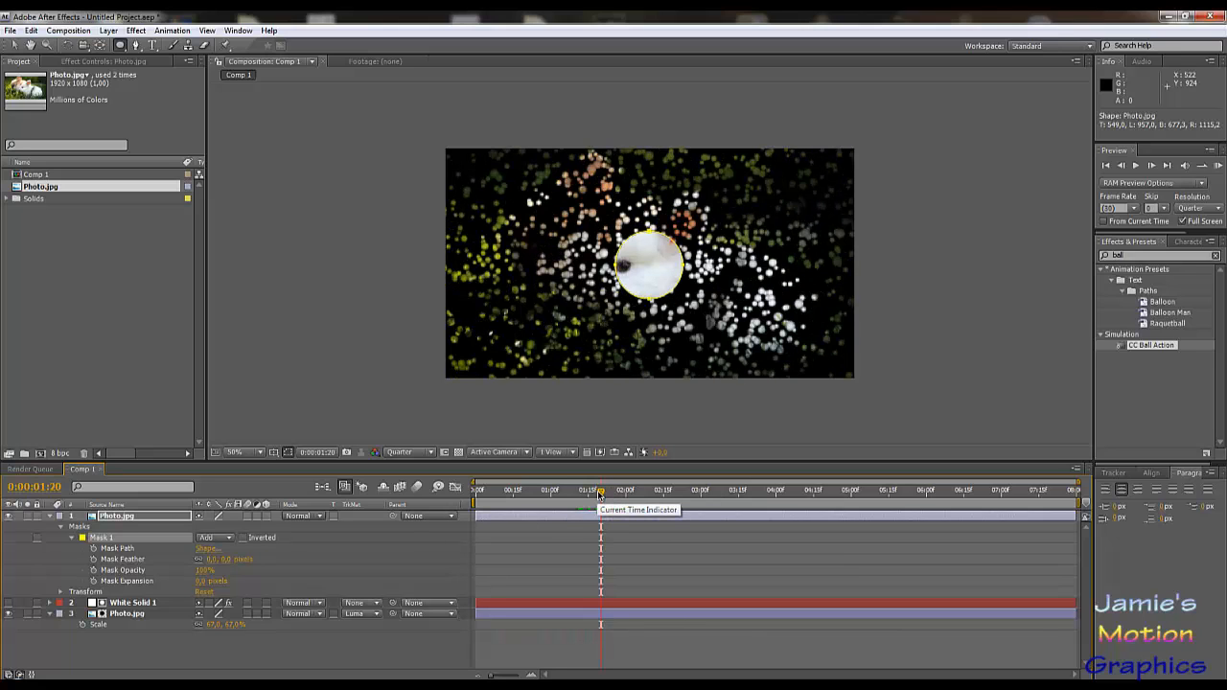
drag(601, 493, 608, 494)
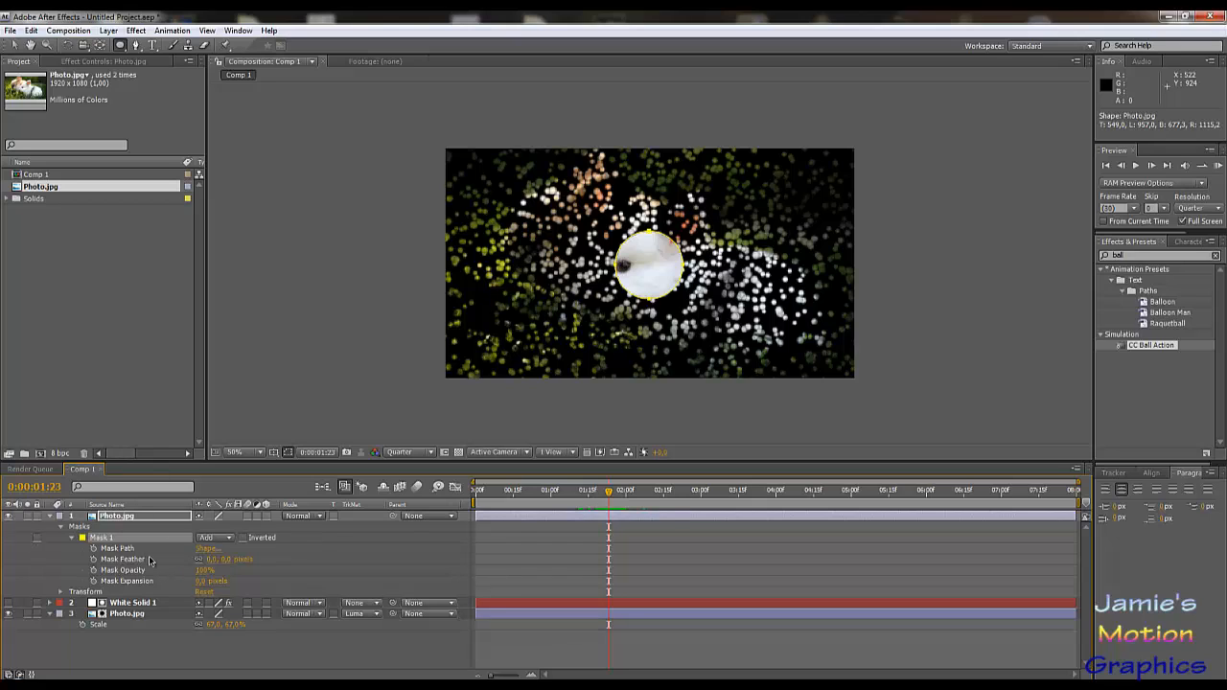
click(93, 581)
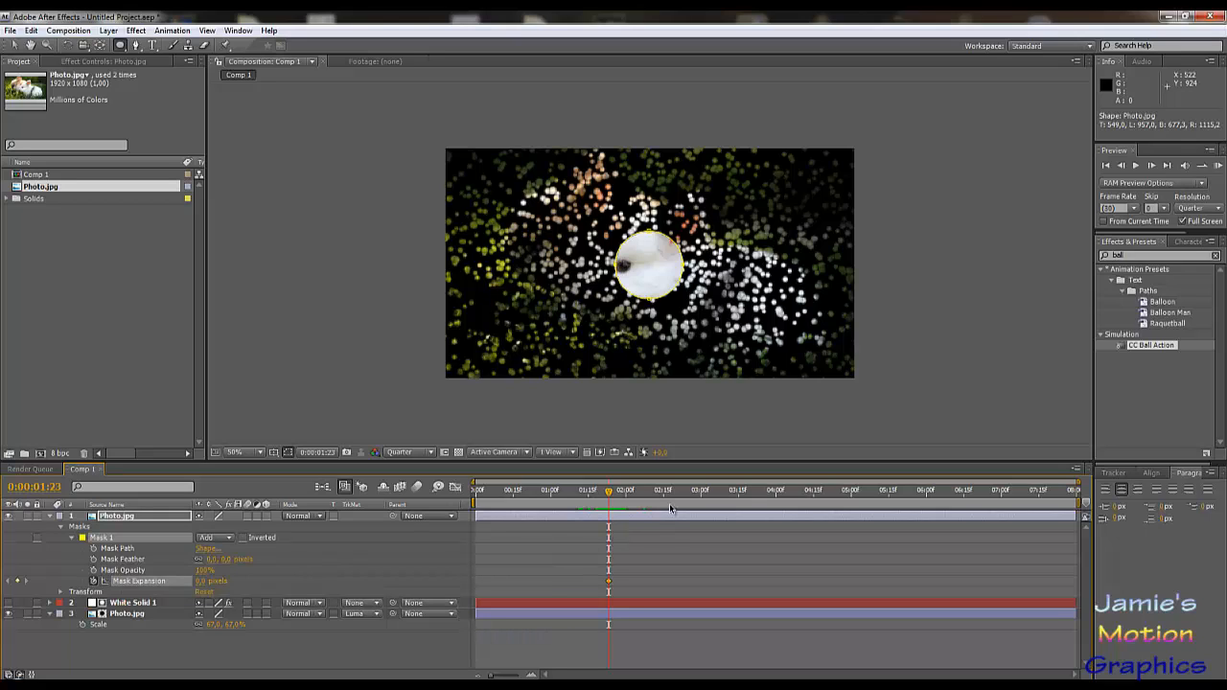
click(93, 560)
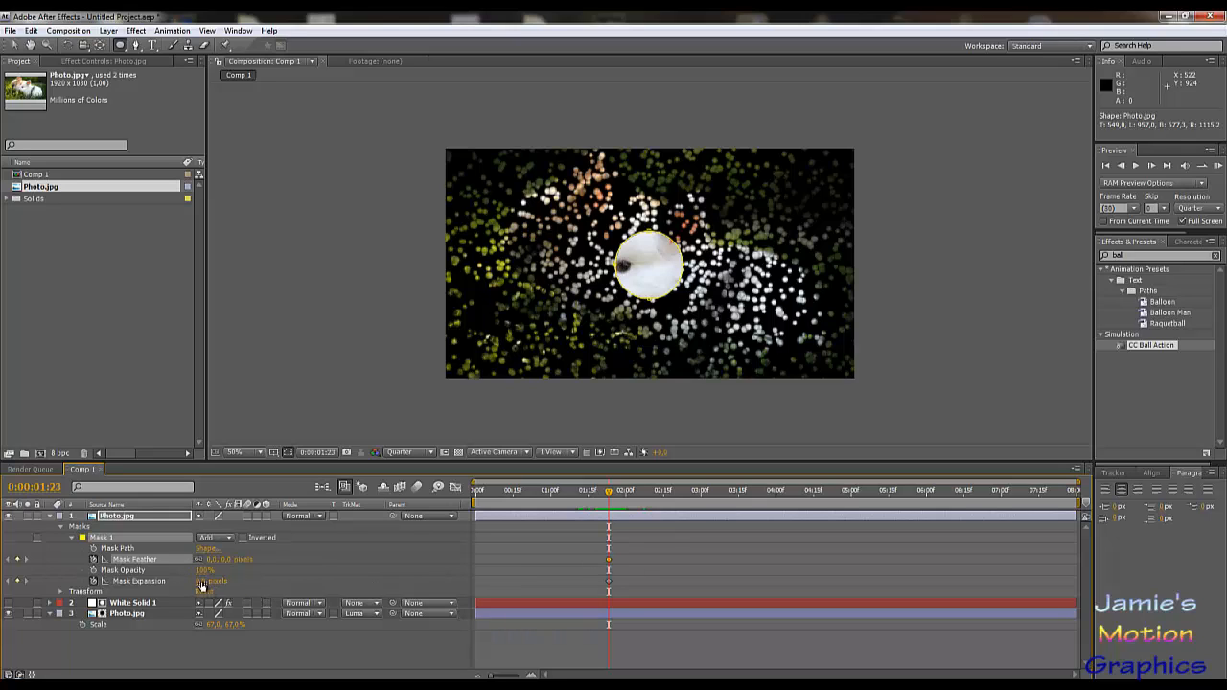
drag(202, 581, 92, 580)
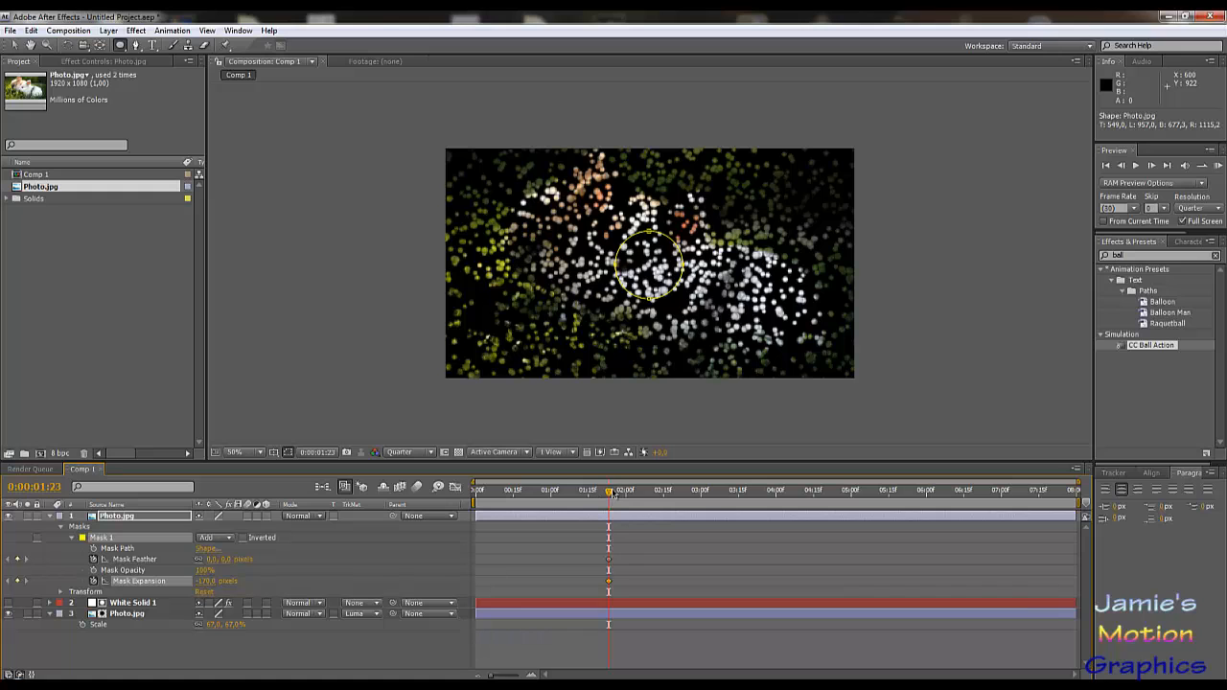
At 0:00:02:07, keyframe Mask 1's expansion at 788 pixels and its feather at 484 pixels for a soft-edged reveal.
drag(611, 495, 645, 513)
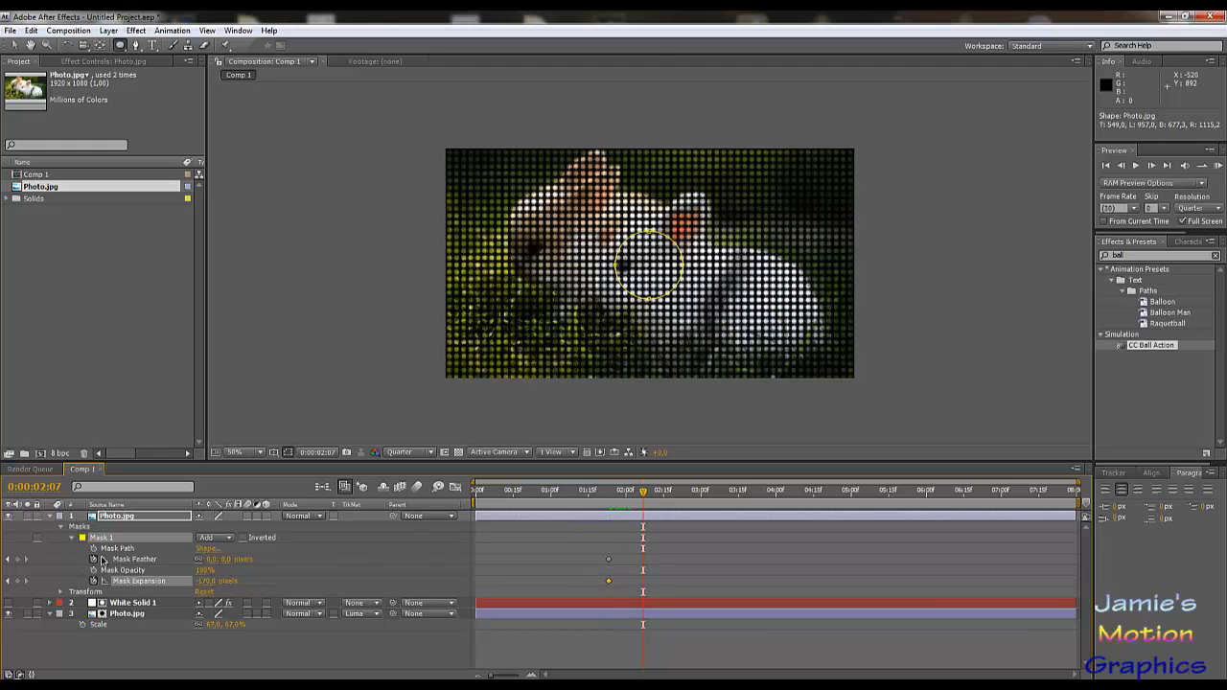
drag(204, 582, 890, 654)
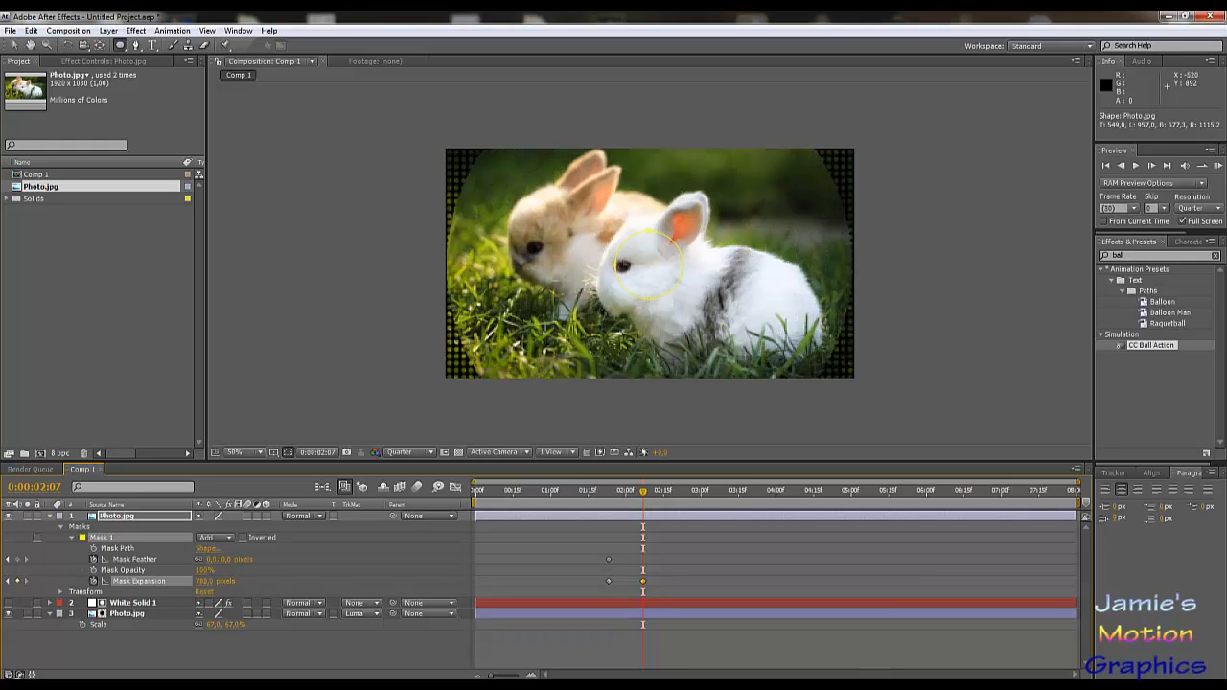
drag(222, 560, 801, 575)
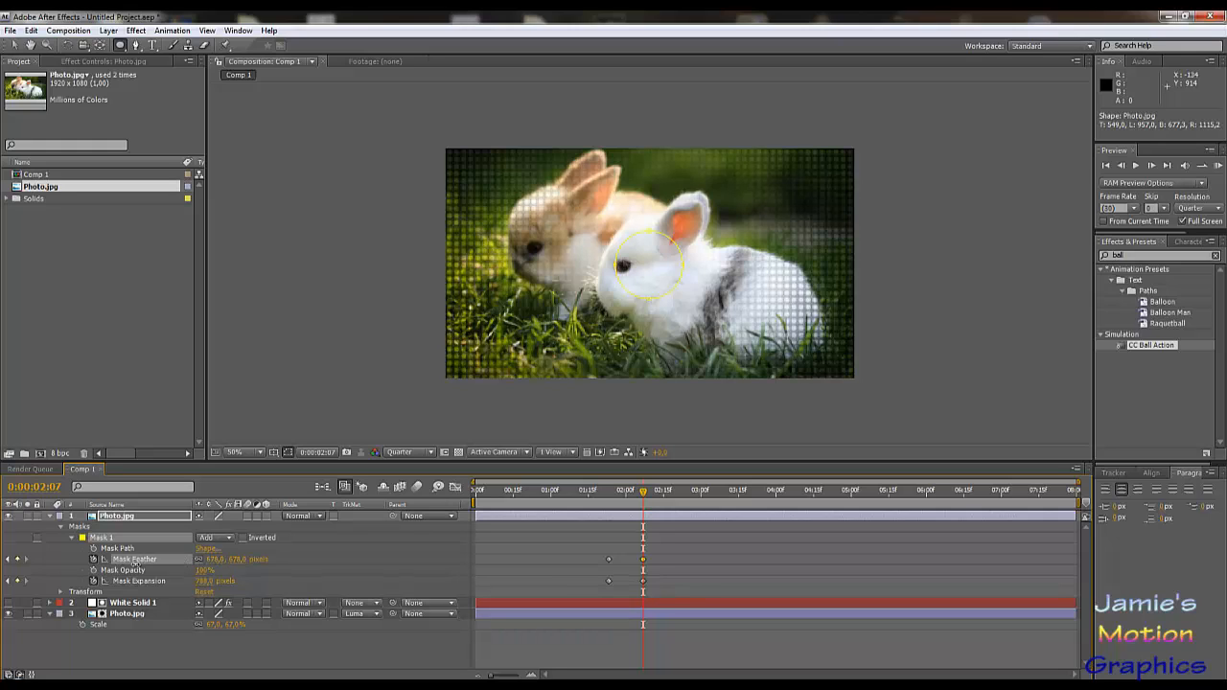
drag(134, 561, 22, 581)
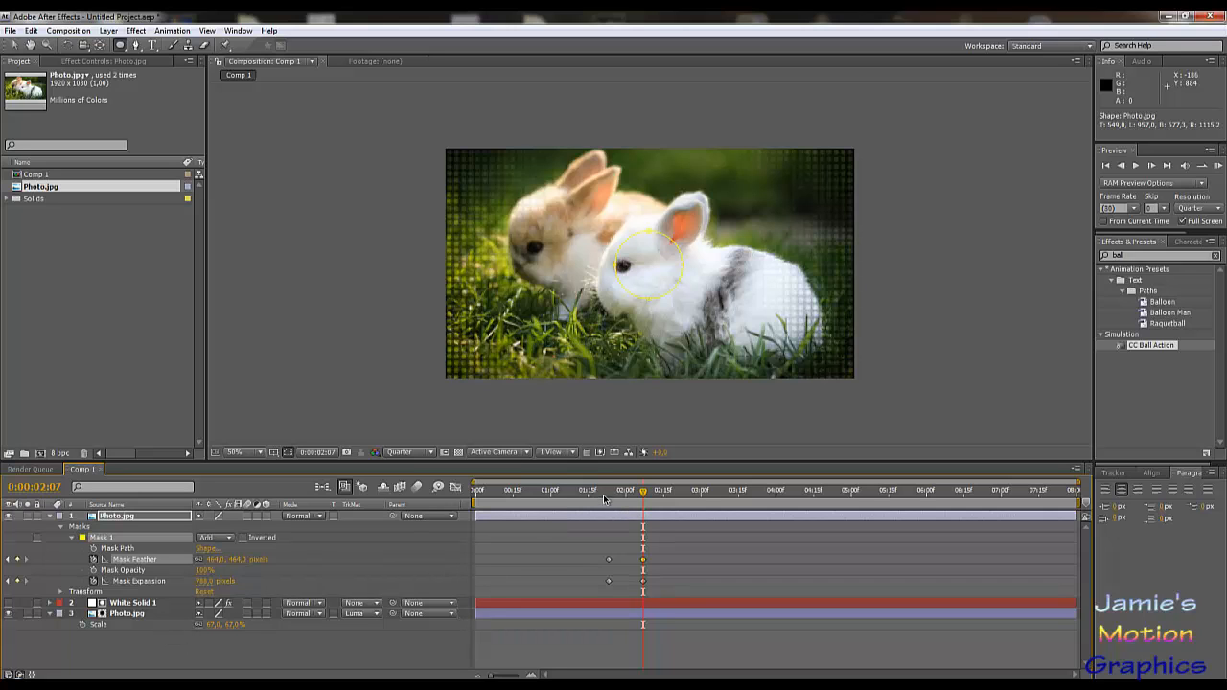
Run a RAM preview of Comp 1 to check the mask reveal animation.
mouse_move(604, 495)
mouse_down()
mouse_move(518, 497)
mouse_move(725, 521)
mouse_move(604, 514)
mouse_up()
key(KP_0)
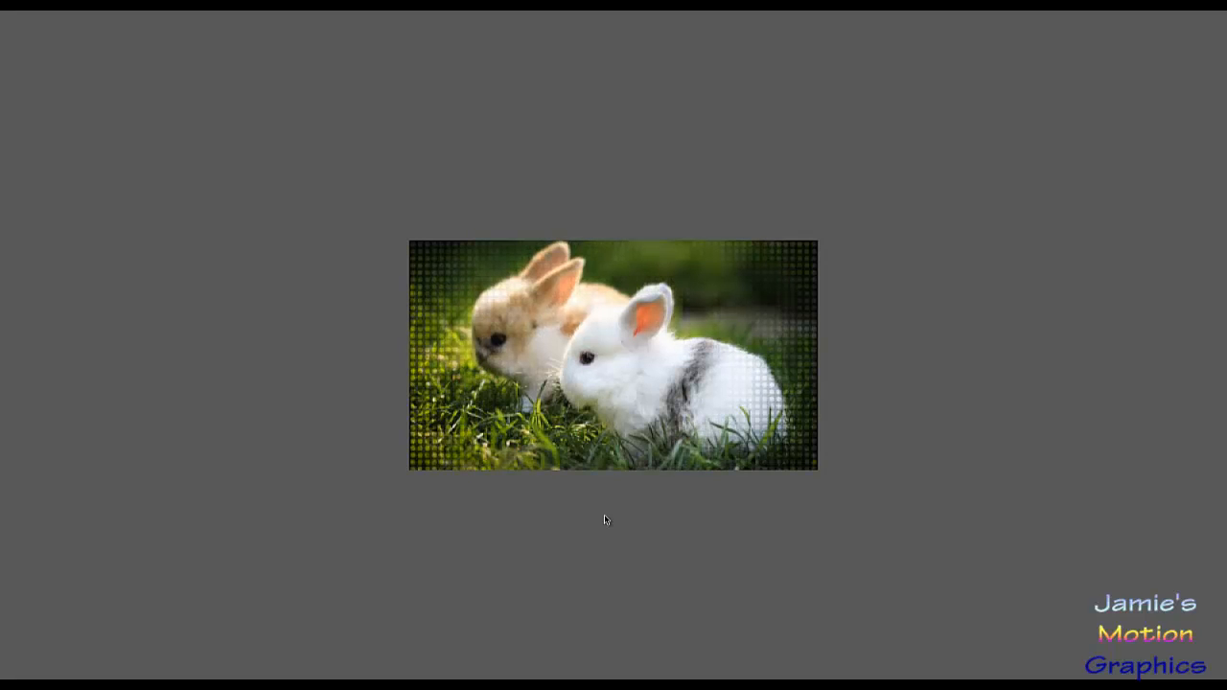
key(space)
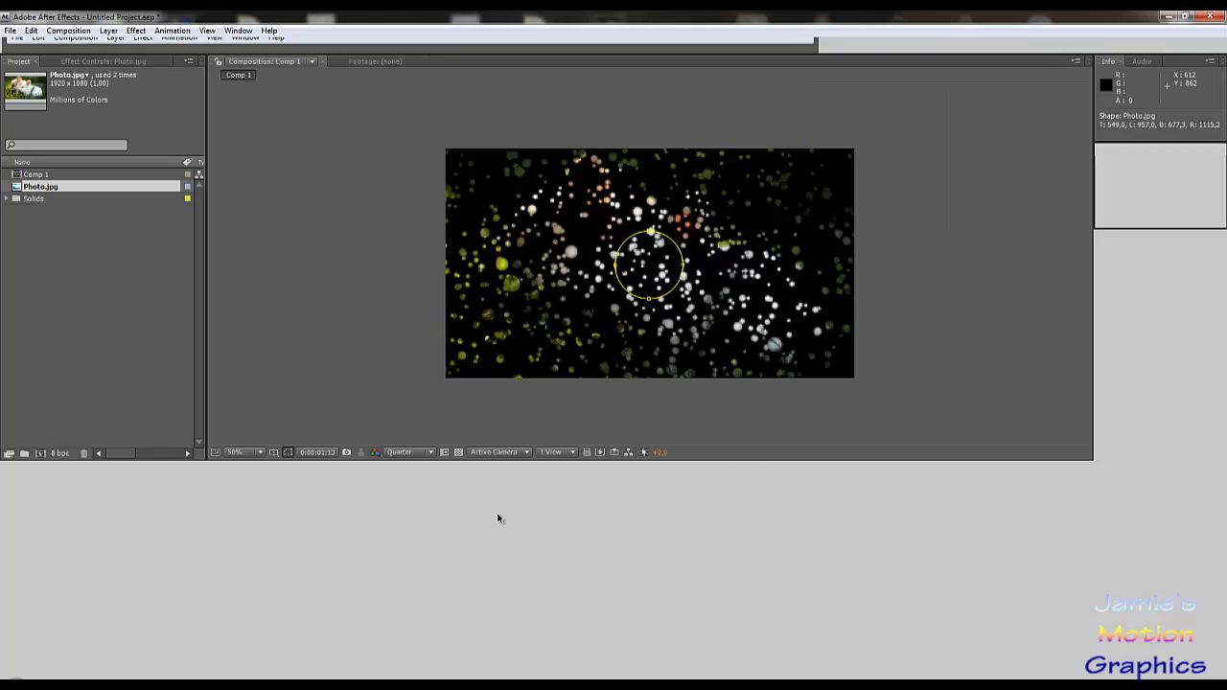
Collapse the upper Photo.jpg layer's properties and review the two Photo.jpg layers in the stack.
click(49, 521)
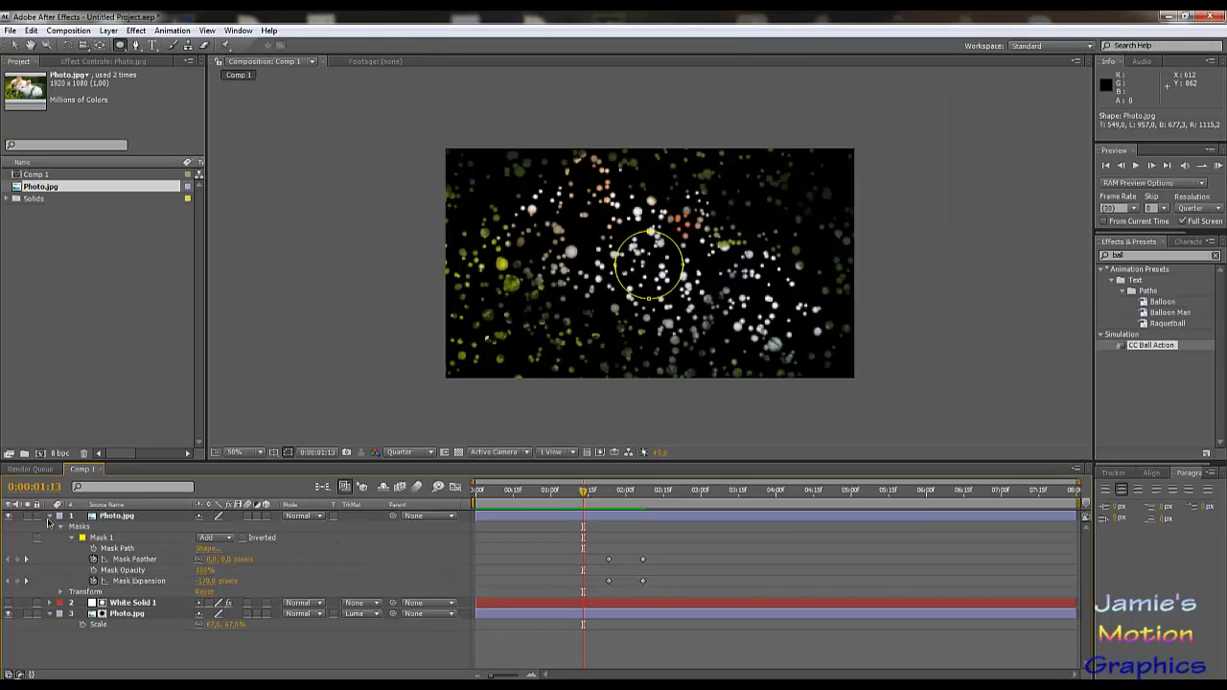
click(50, 516)
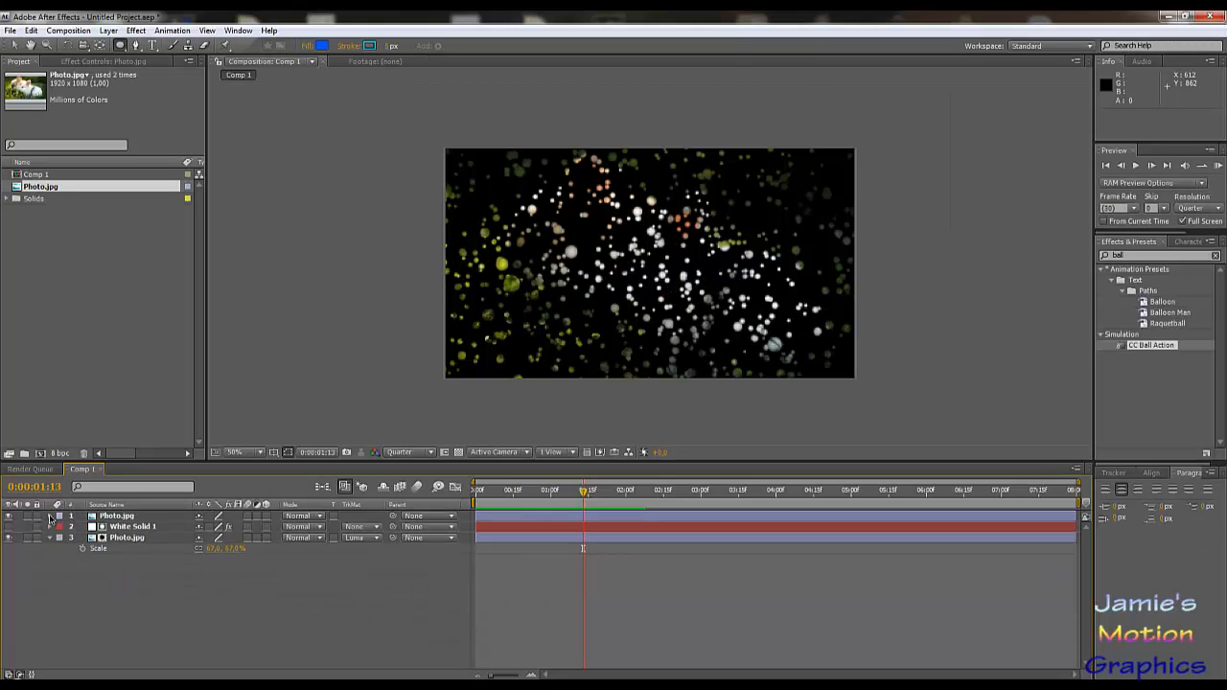
click(135, 541)
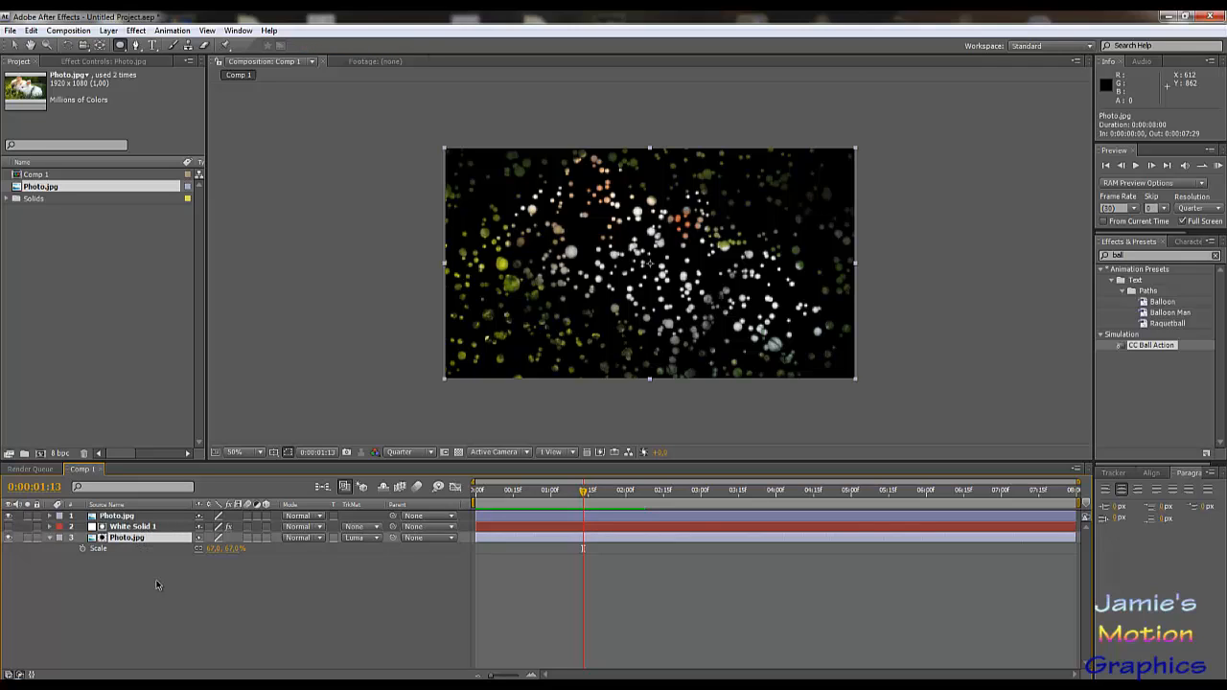
click(159, 591)
click(123, 541)
click(192, 590)
click(122, 517)
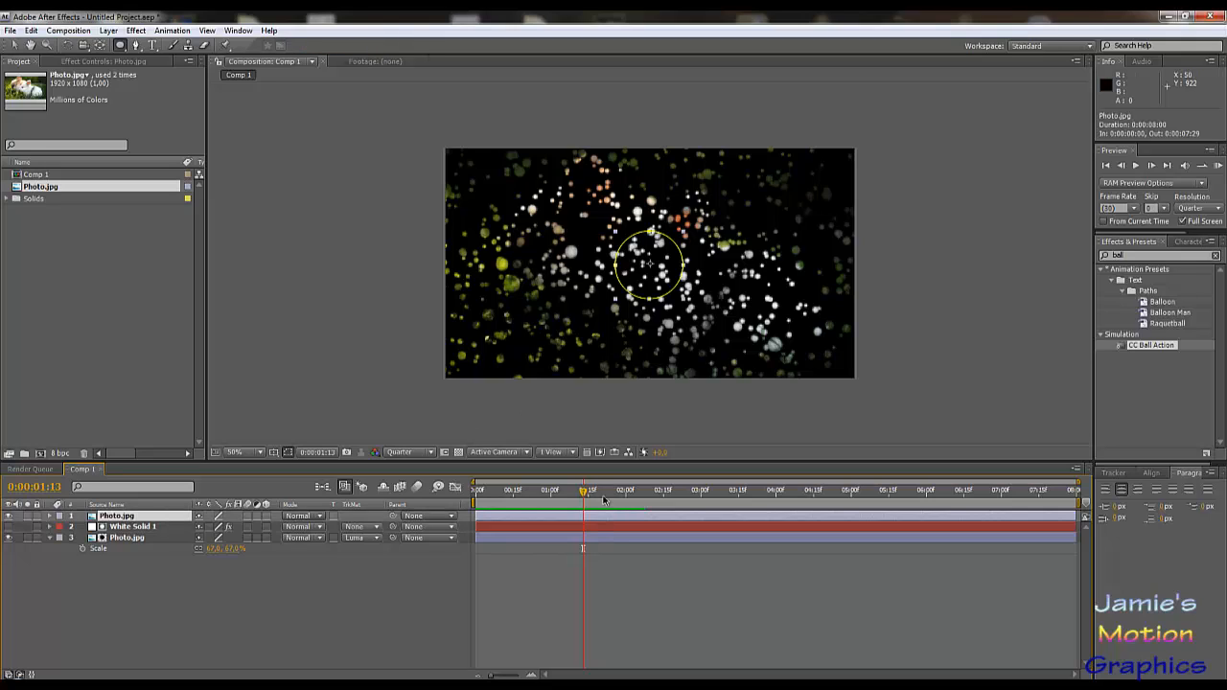
Examine the CC Ball Action settings on White Solid 1 and scrub through the reveal to 0:00:02:21.
click(139, 531)
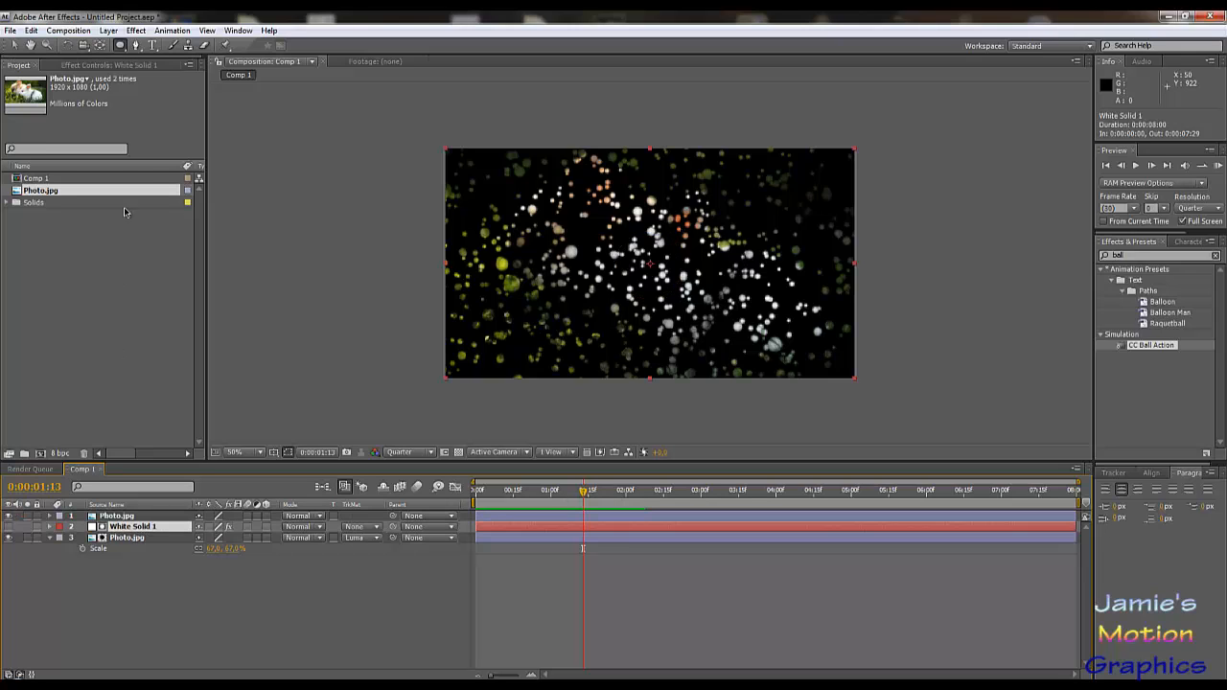
click(139, 65)
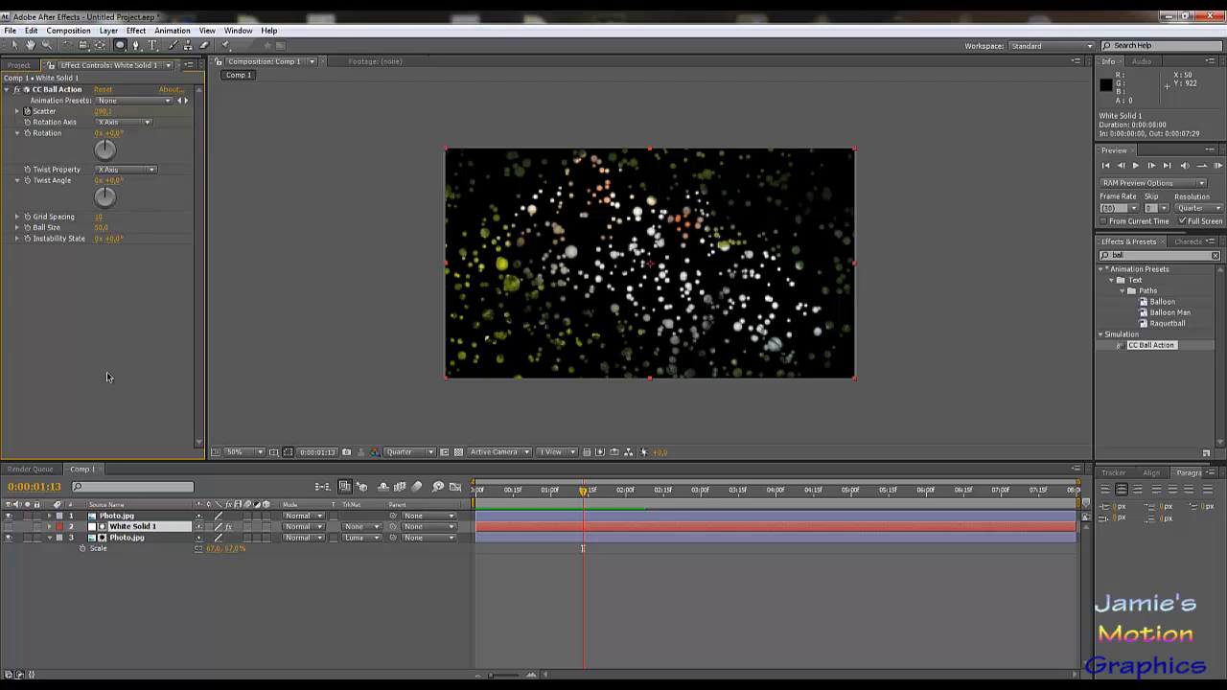
click(244, 588)
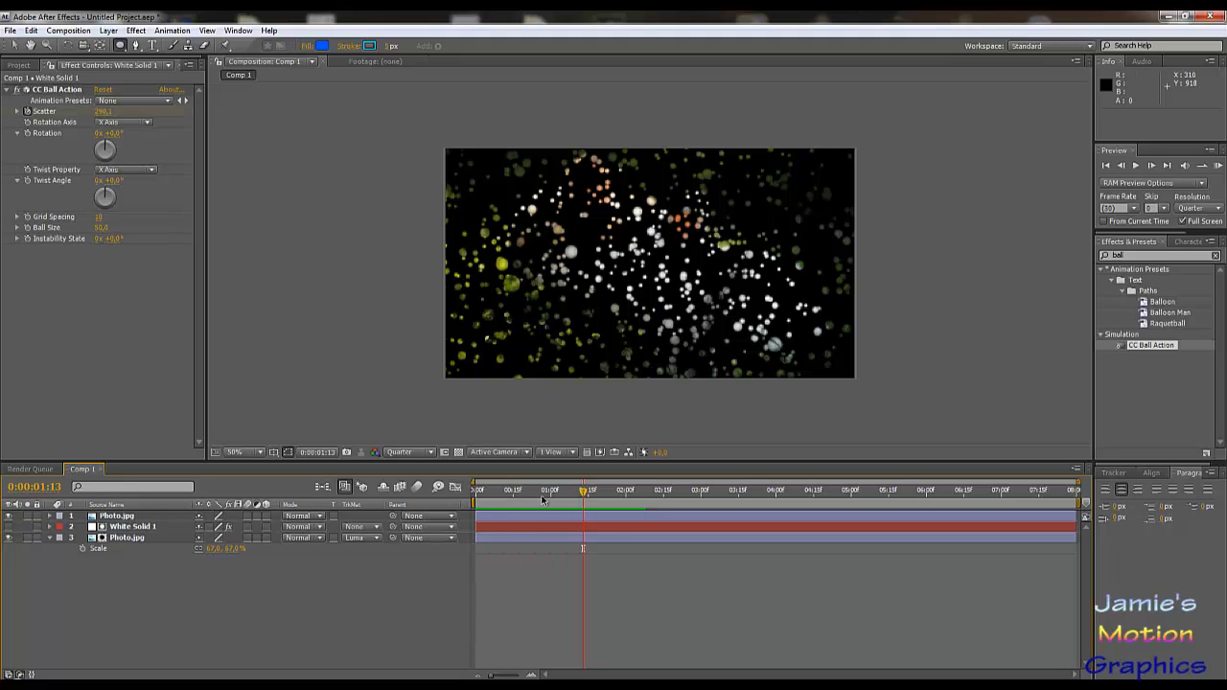
drag(540, 495, 679, 513)
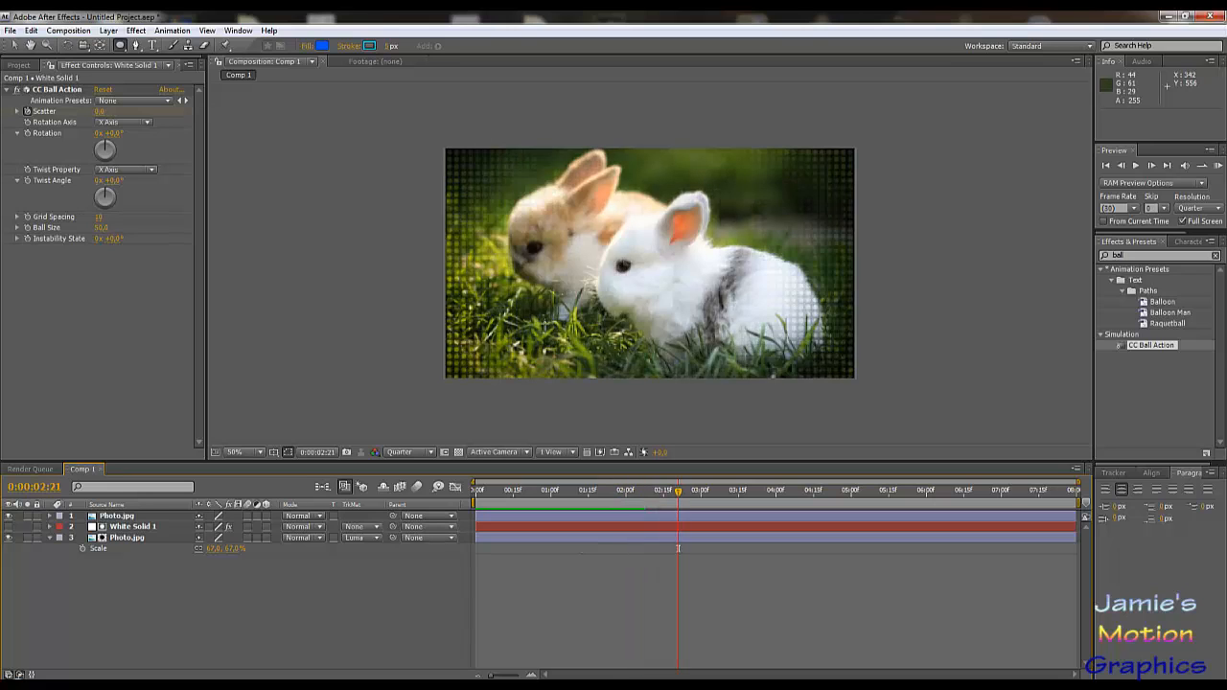